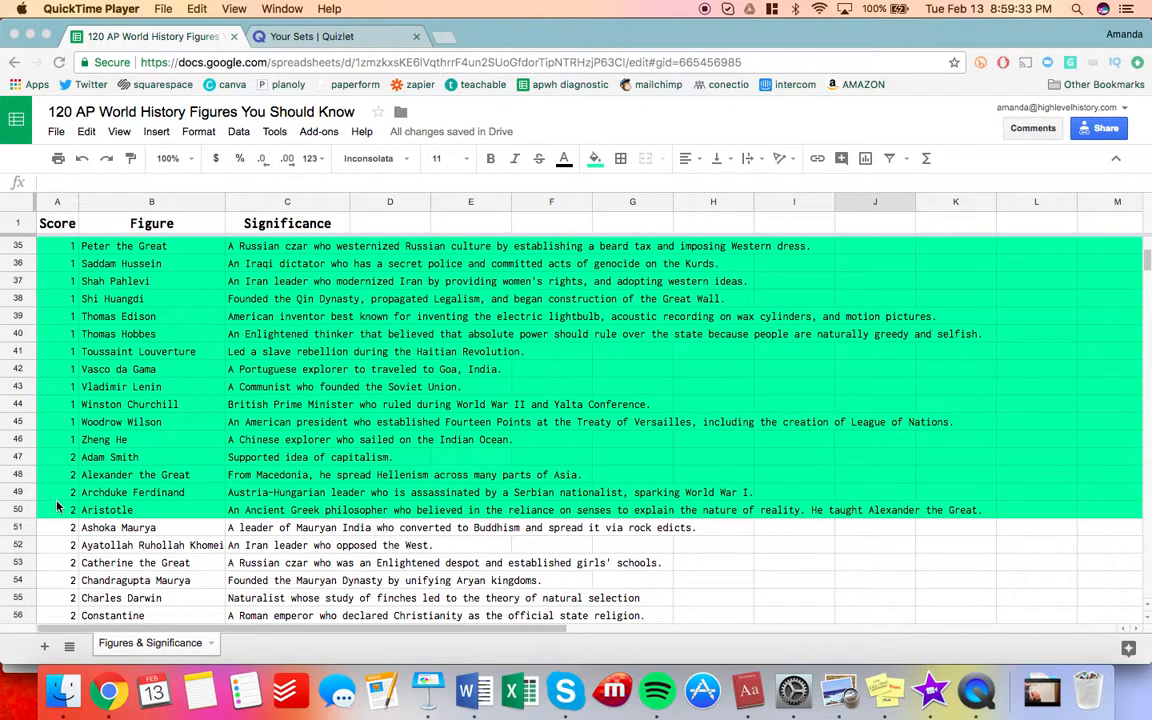
Fill row 51 (Ashoka Maurya) with the same custom green used on the rows above it.
click(19, 527)
click(19, 527)
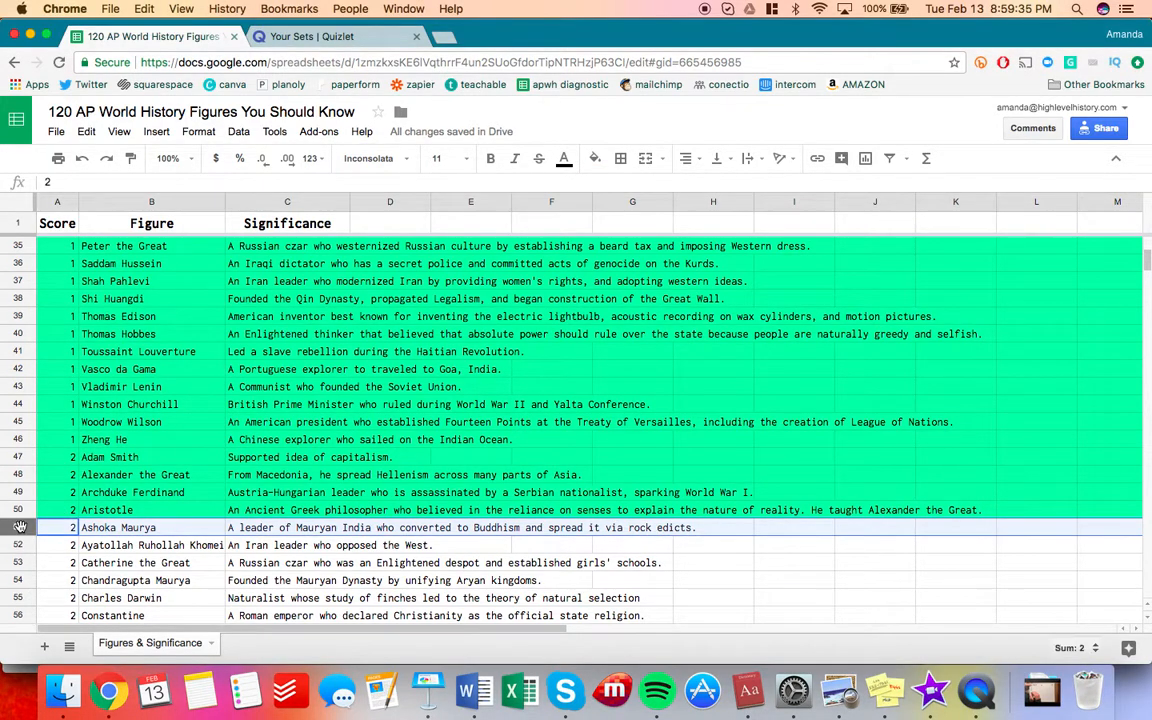
click(594, 158)
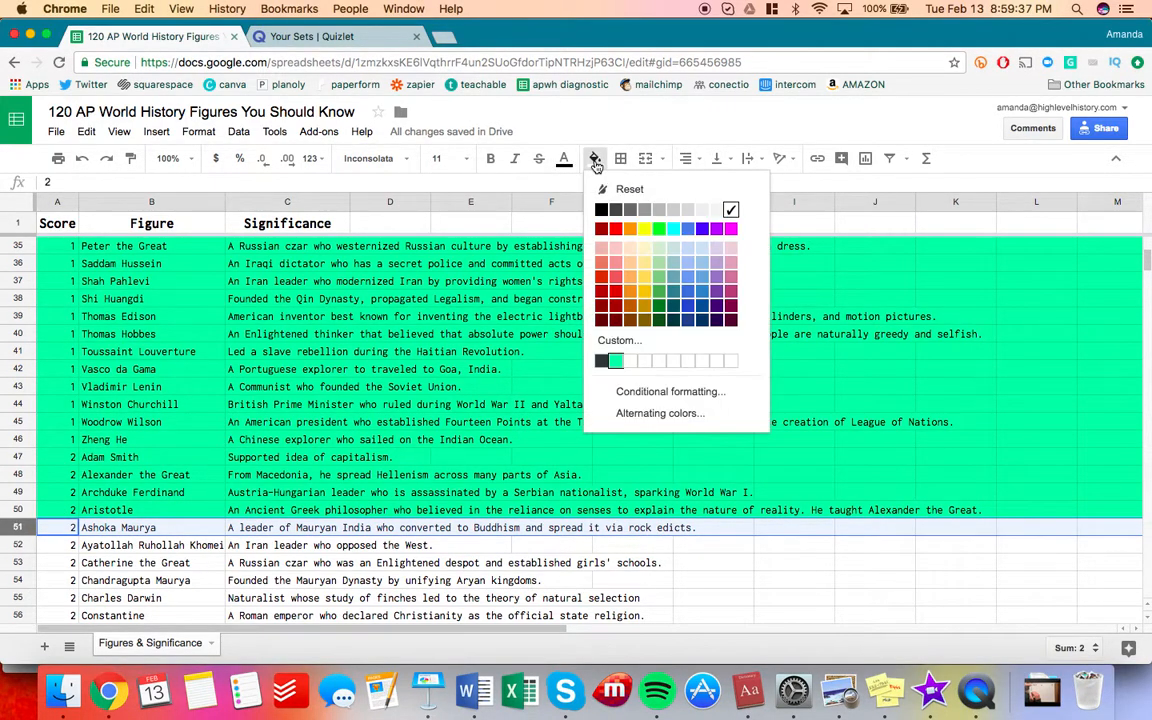
click(624, 359)
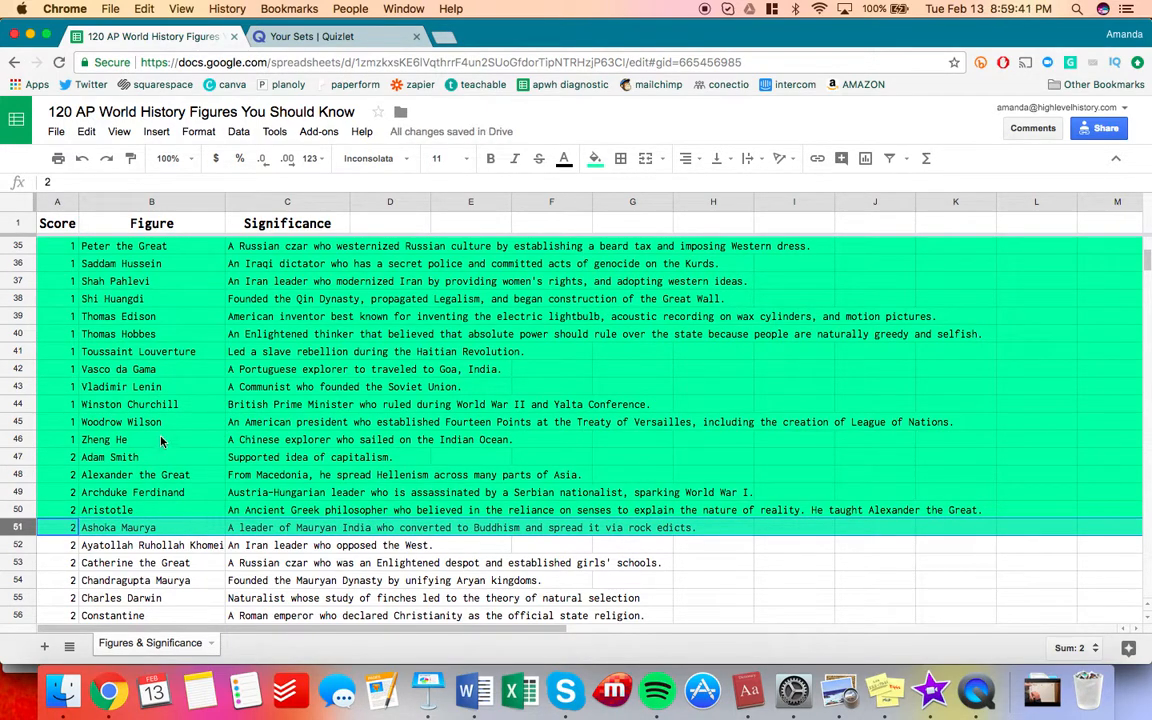
Review the scored list of figures, comparing the green-highlighted rows with the unhighlighted rows that follow.
scroll(168, 423, up, 1)
scroll(58, 310, up, 1)
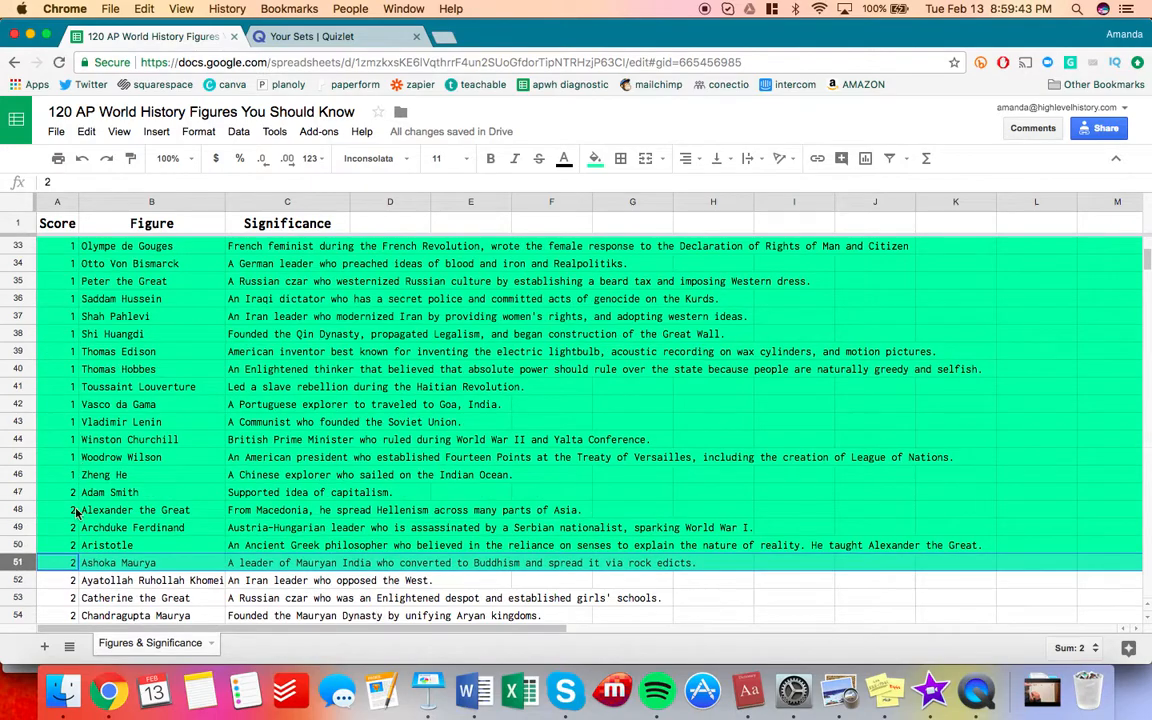
key(Up)
scroll(62, 334, up, 1)
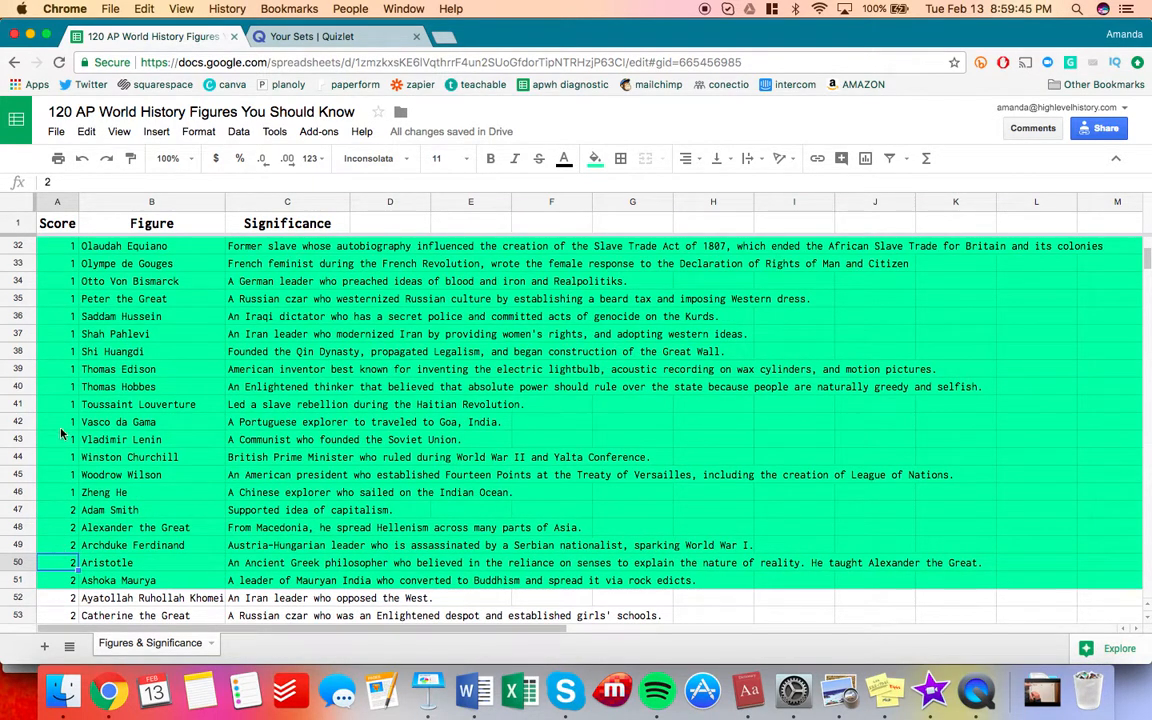
scroll(67, 479, up, 15)
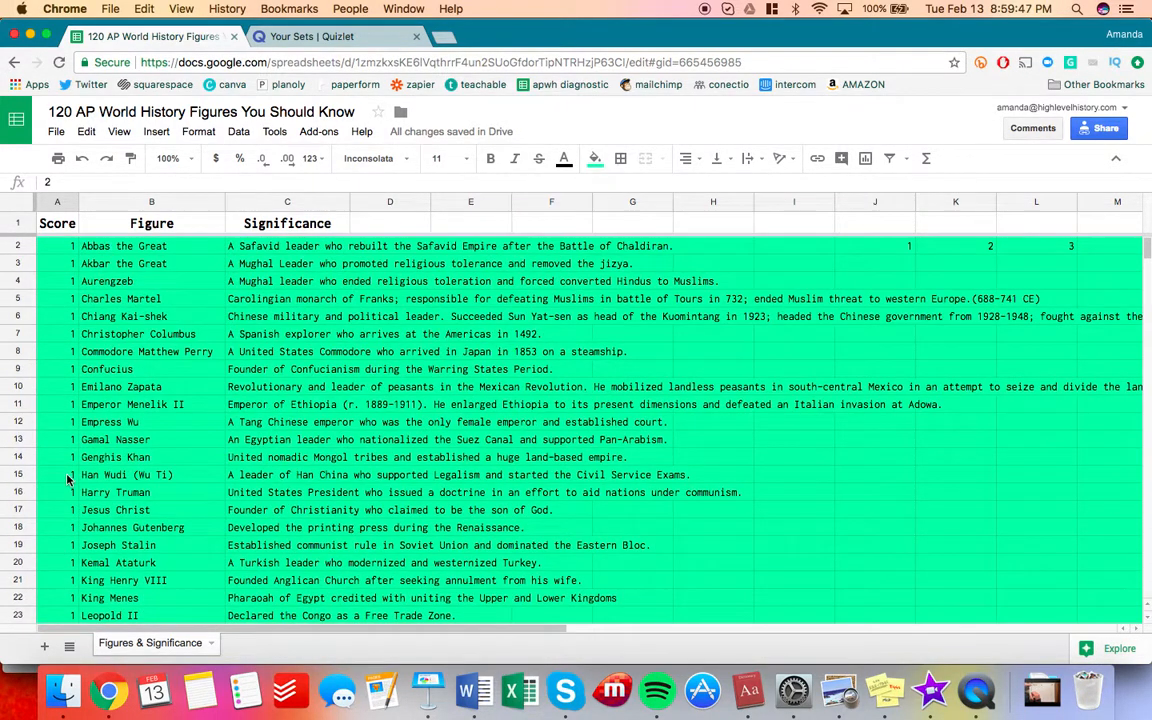
scroll(67, 479, down, 17)
scroll(170, 420, up, 7)
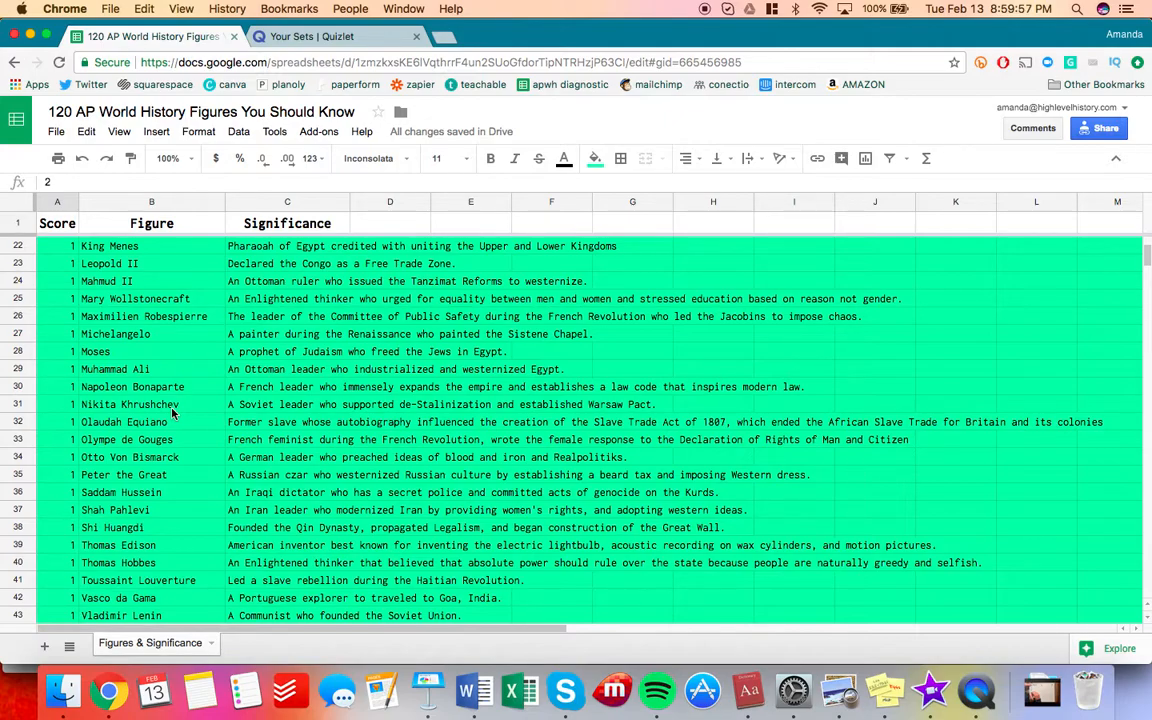
scroll(172, 413, down, 10)
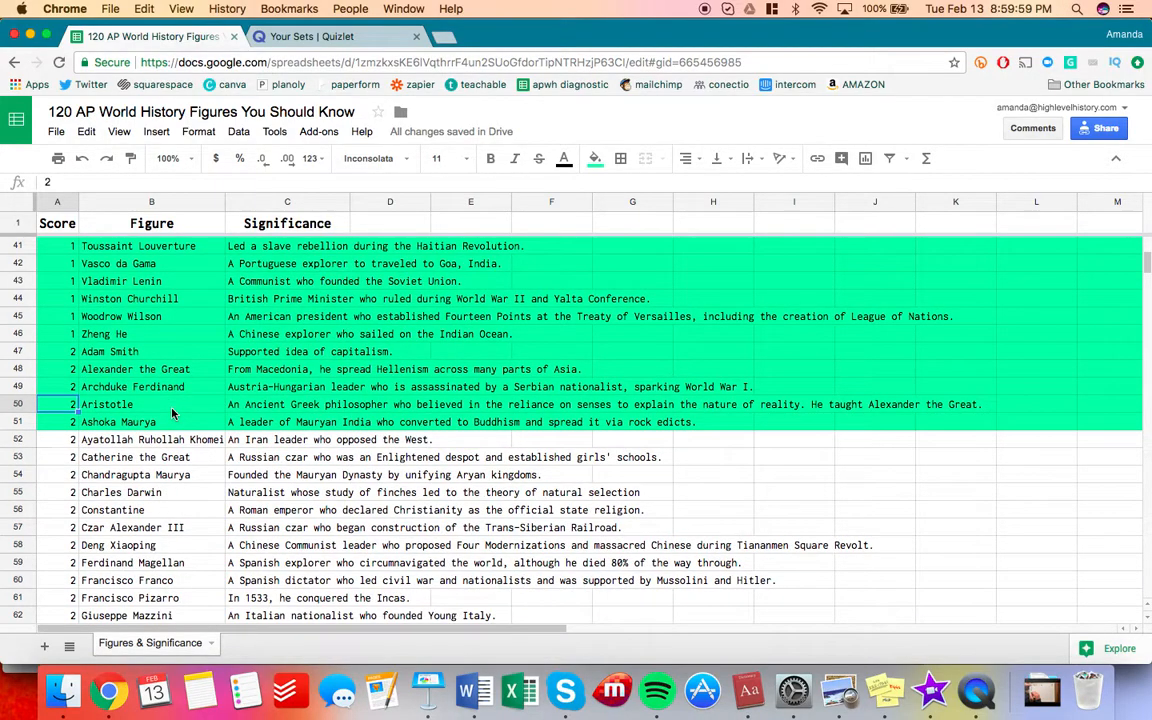
scroll(172, 413, down, 10)
scroll(172, 413, down, 20)
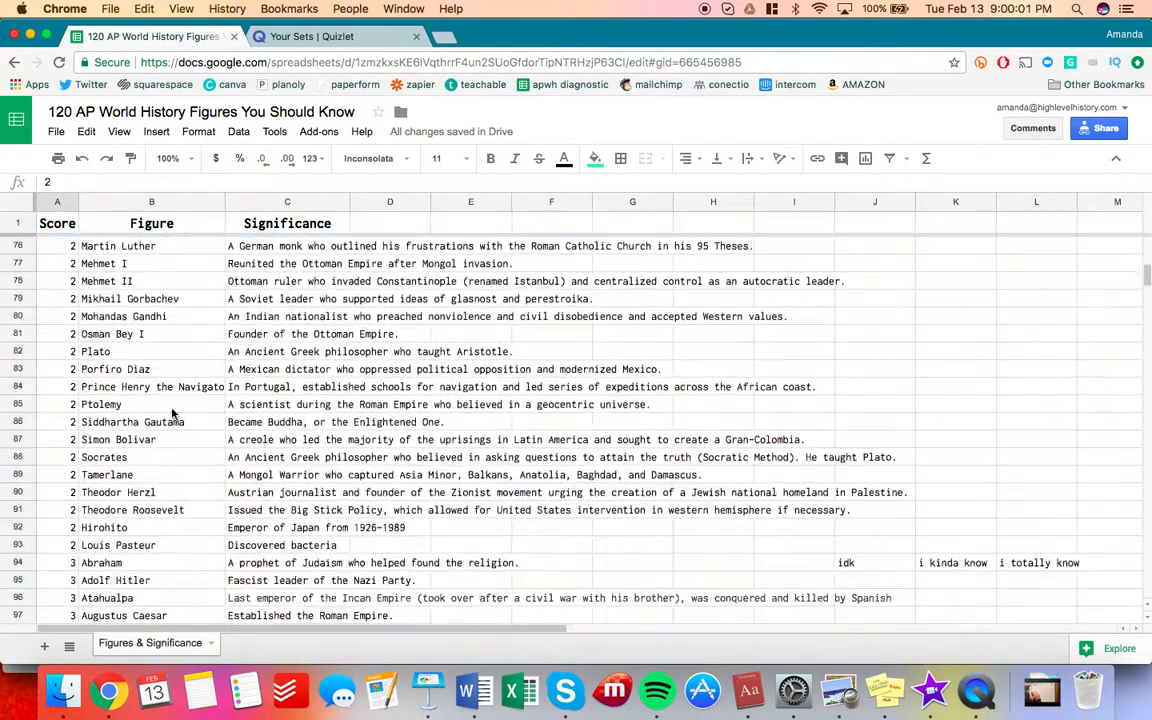
scroll(172, 413, down, 5)
scroll(172, 413, up, 20)
scroll(172, 413, up, 2)
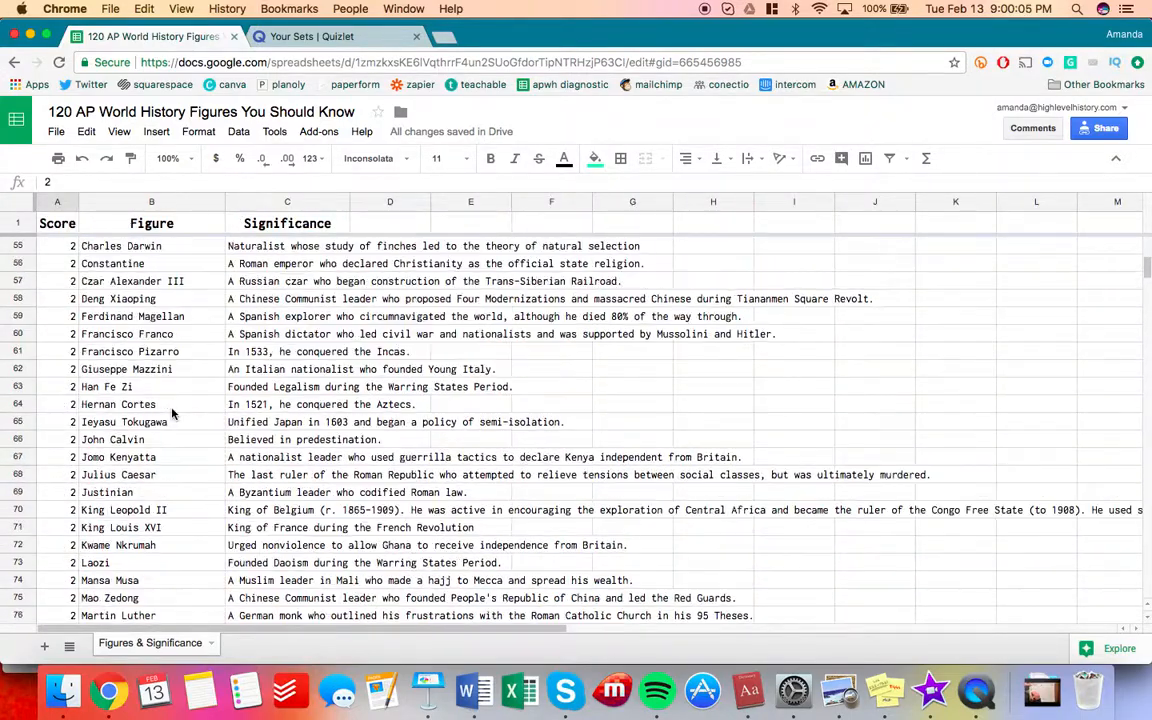
scroll(172, 413, up, 20)
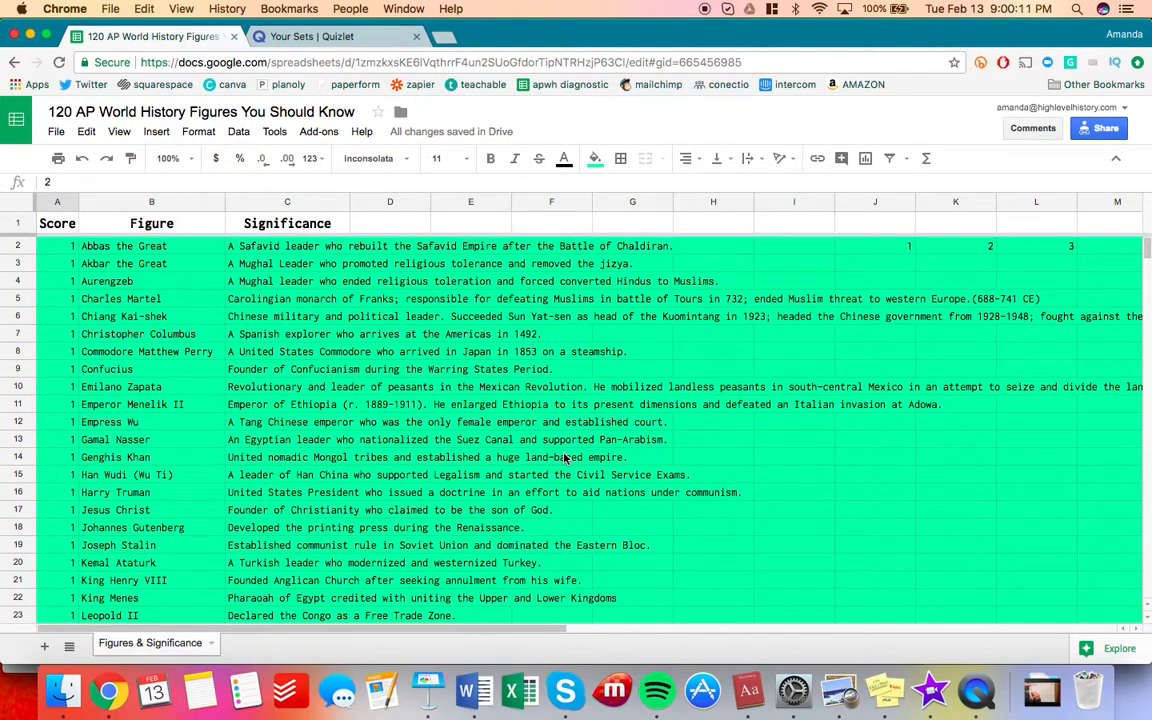
Switch to Quizlet and start a new study set titled "AP World Challenge - 50 Must-Know Figures".
click(360, 38)
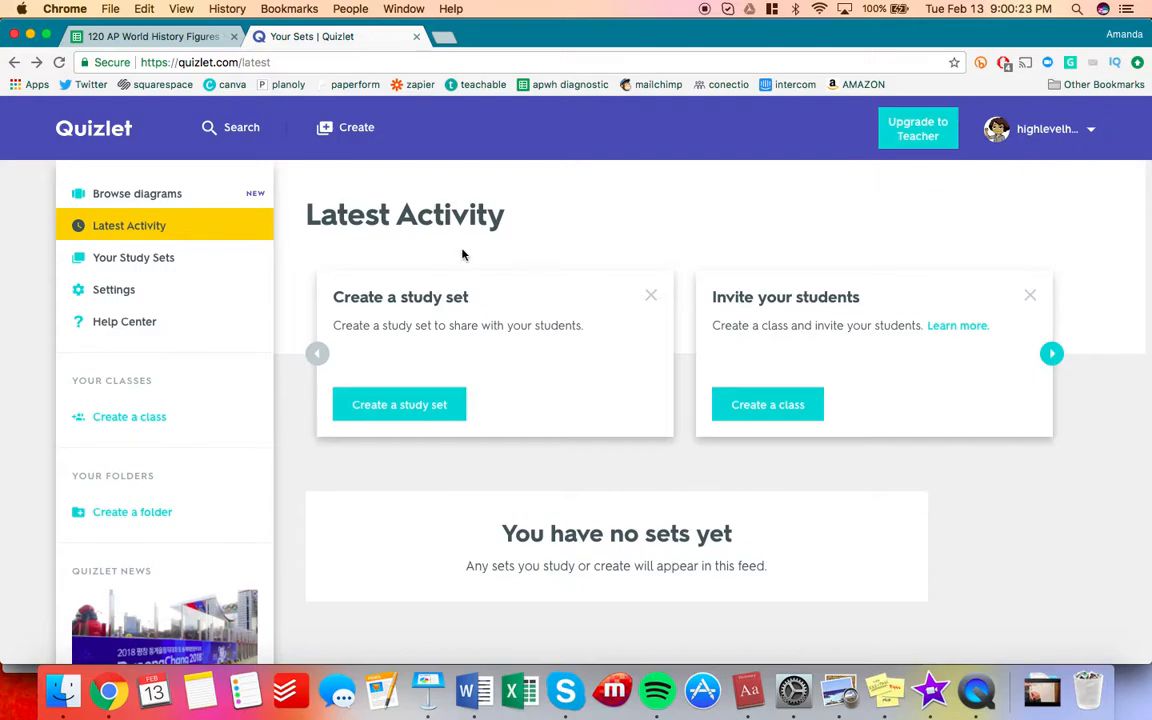
click(418, 407)
click(582, 312)
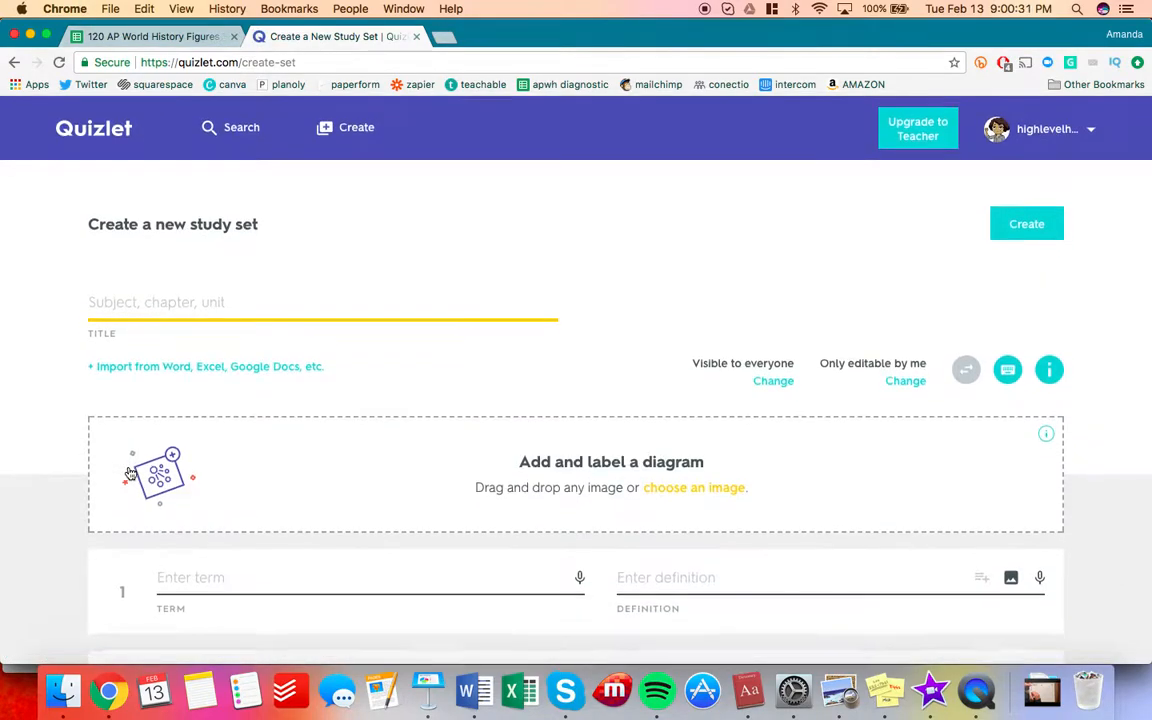
scroll(129, 473, down, 2)
scroll(301, 483, up, 3)
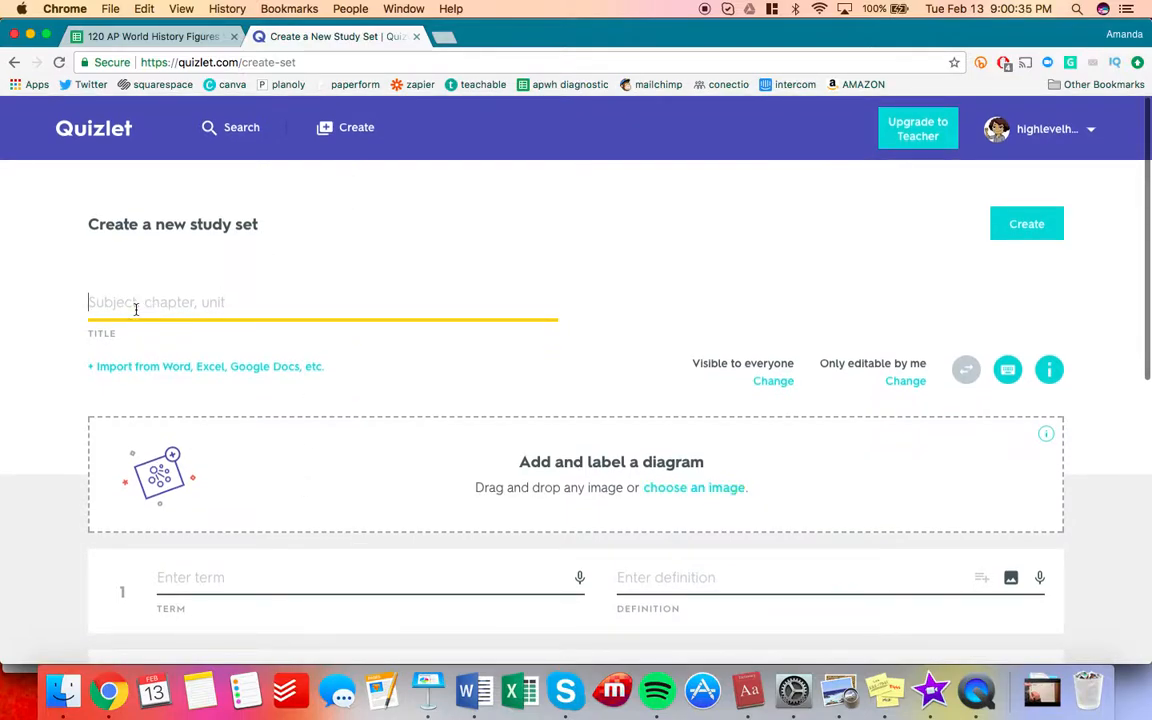
text(AP World Challenge - 50 Must-Know Figures)
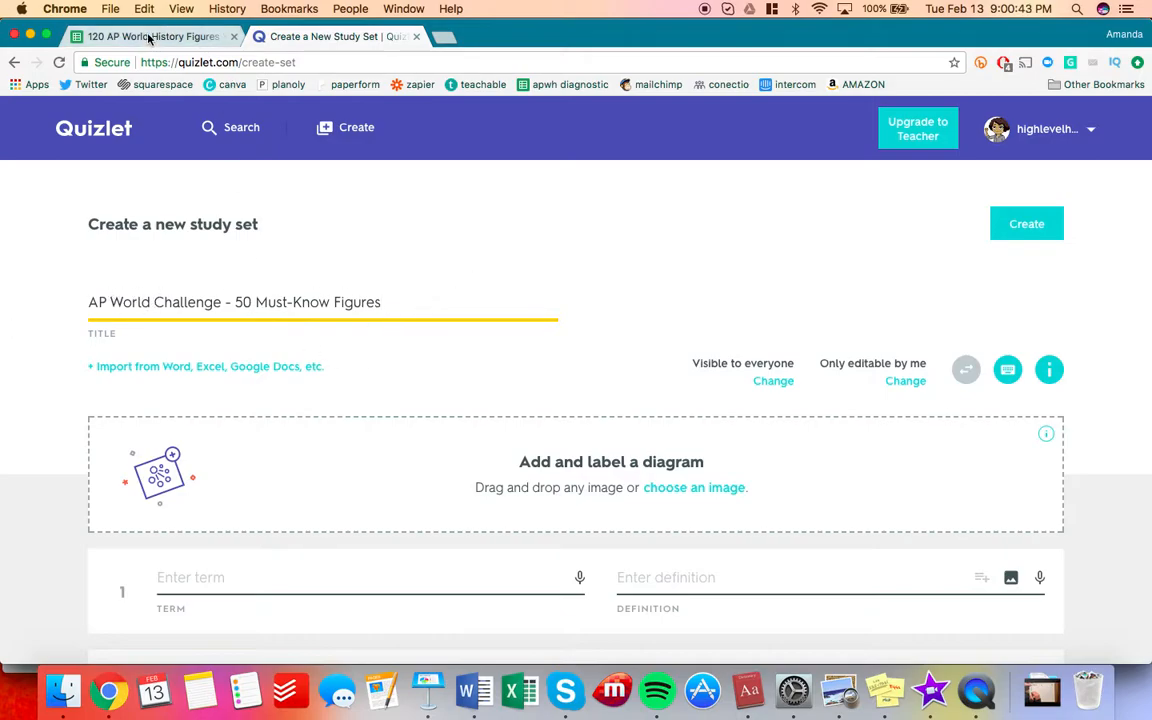
Look over the blank card form and open the study set's data import from Word, Excel or Google Docs.
scroll(303, 430, down, 5)
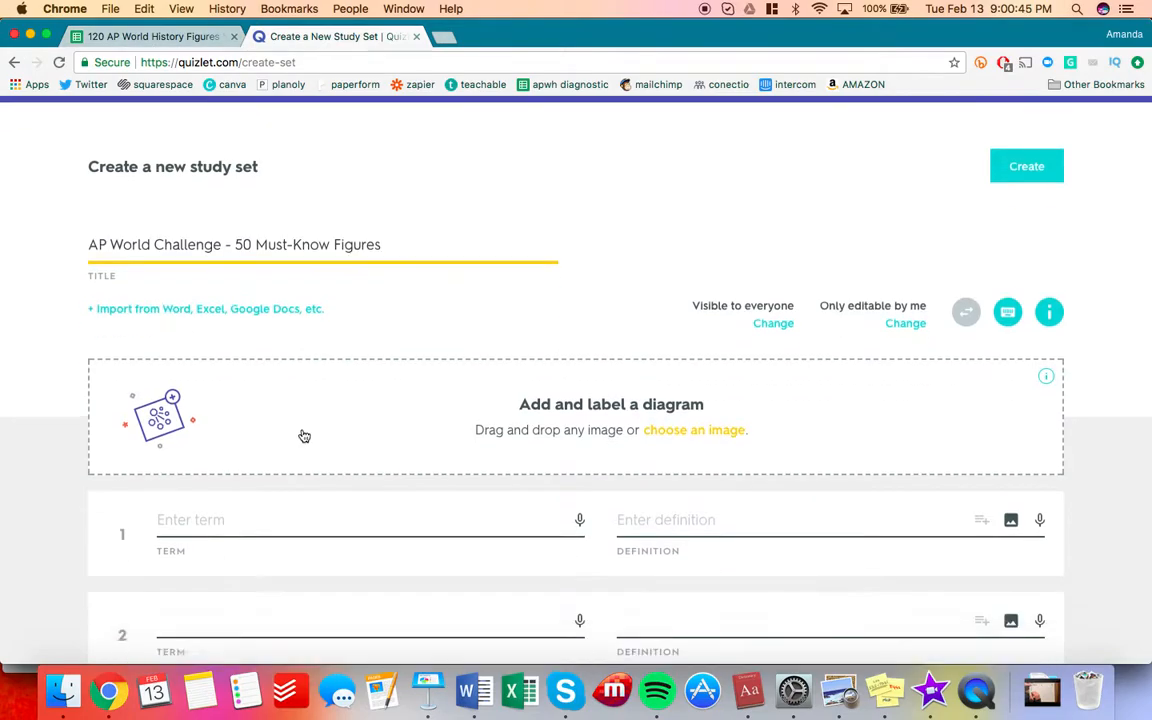
scroll(303, 430, up, 2)
scroll(293, 332, down, 1)
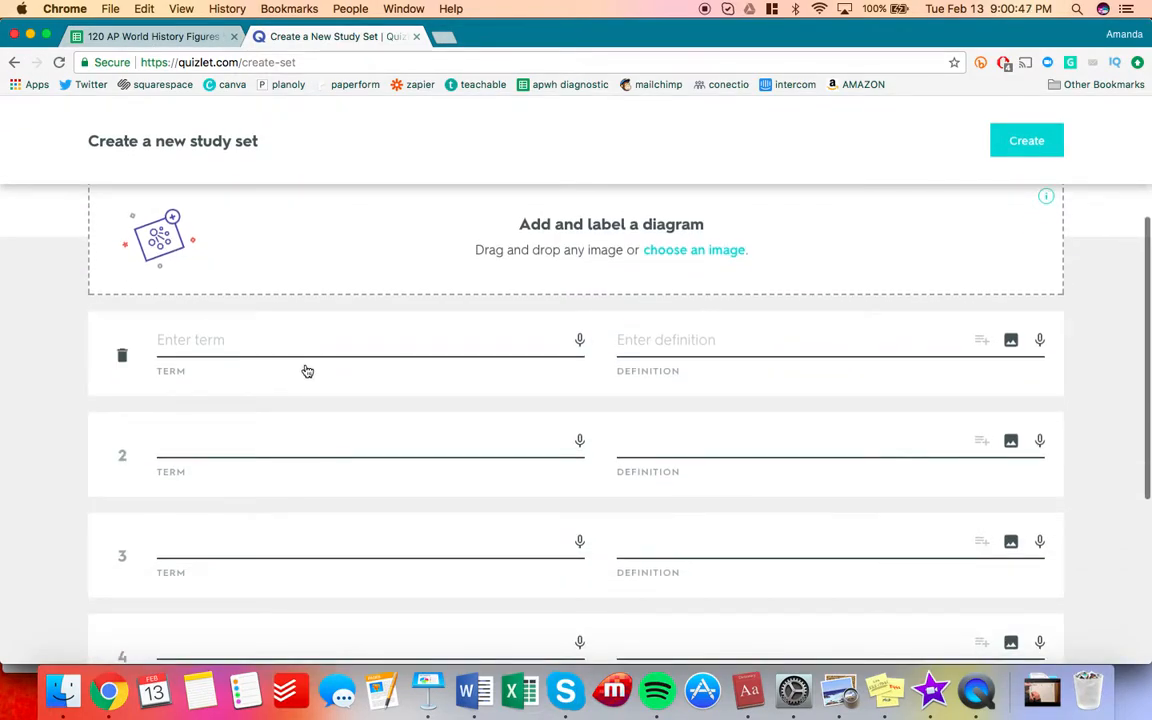
scroll(334, 586, down, 5)
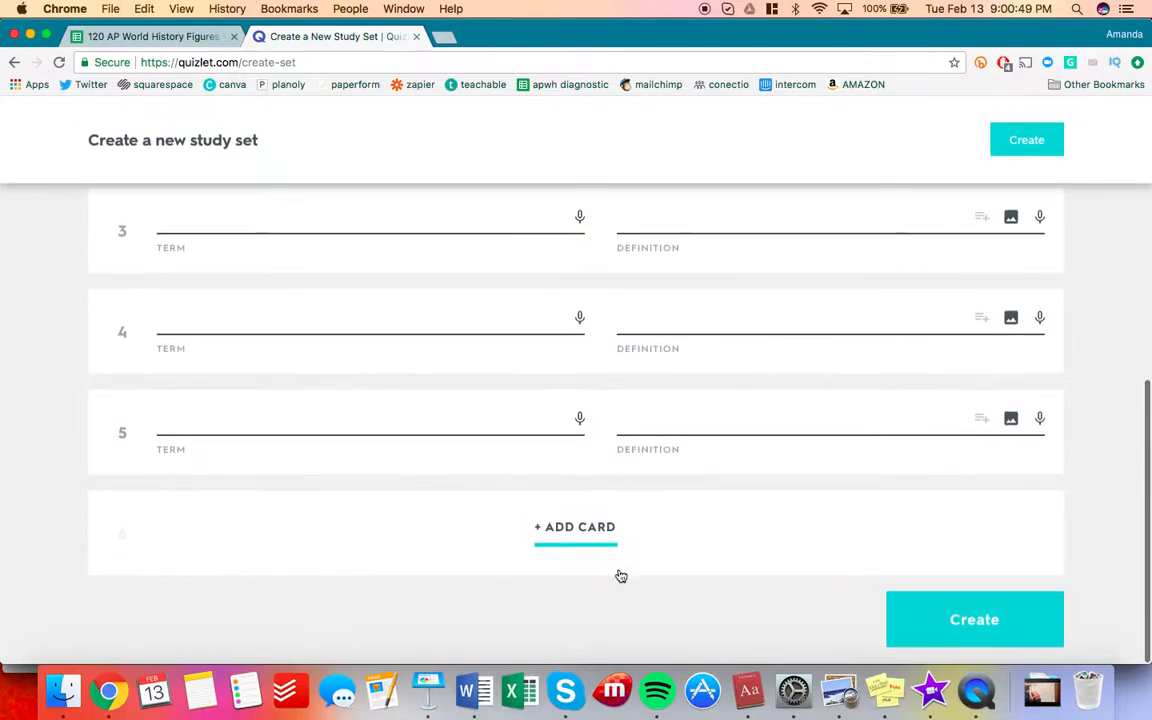
scroll(388, 486, up, 10)
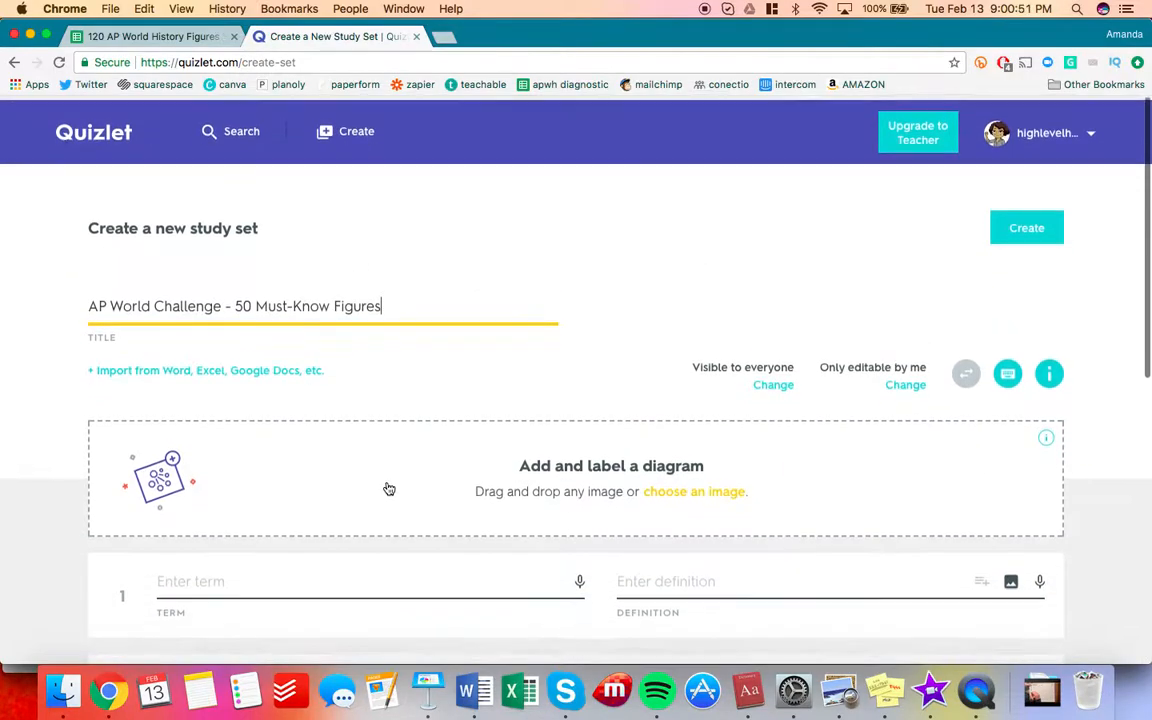
click(226, 367)
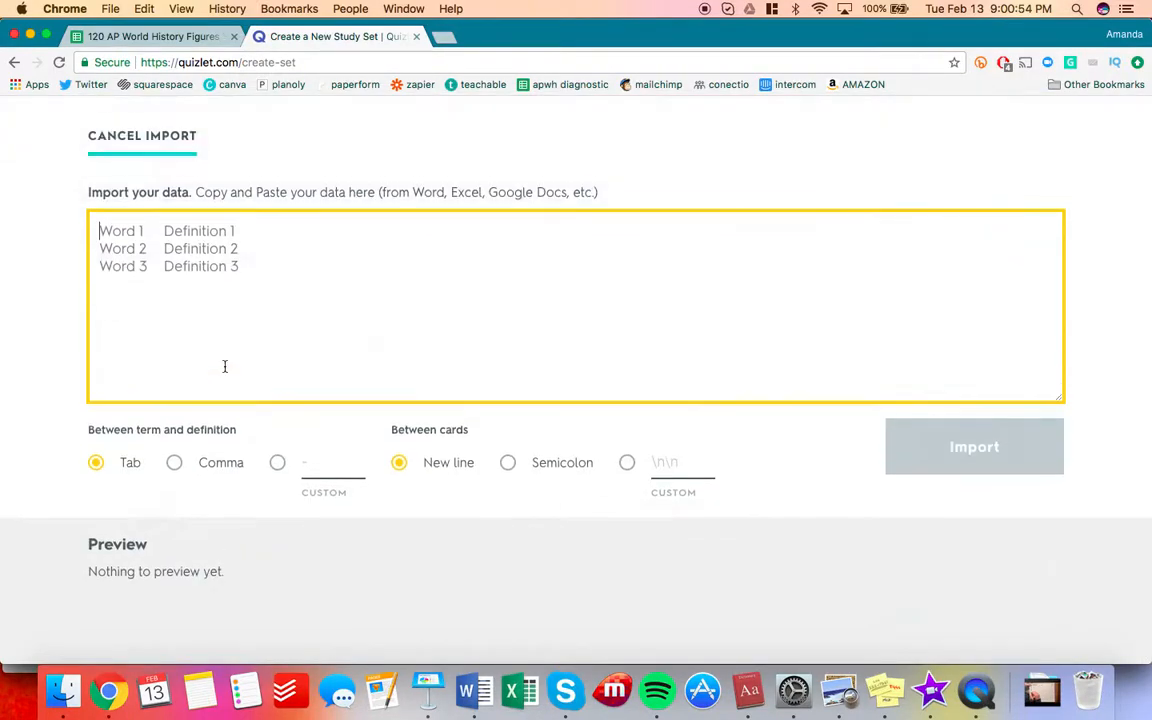
Copy the Figure and Significance entries in rows 2 to 51 of the Google Sheets list and import them as cards into the Quizlet study set.
click(161, 37)
click(137, 308)
drag(160, 246, 322, 518)
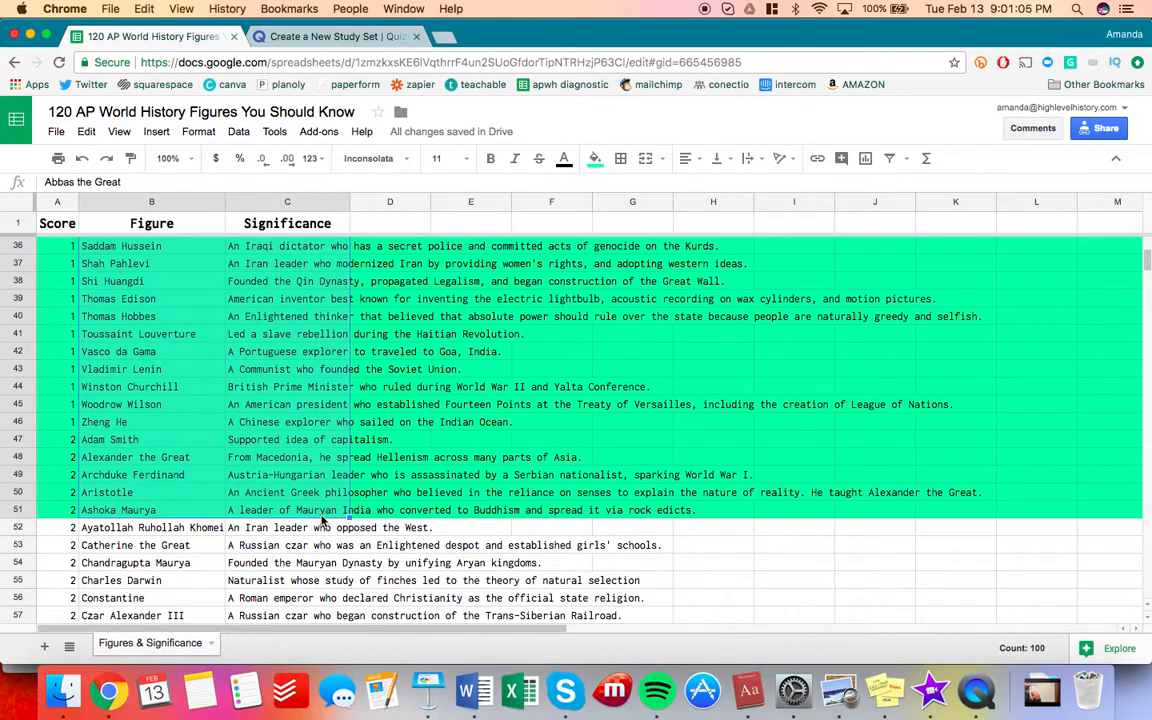
click(350, 40)
key(super+v)
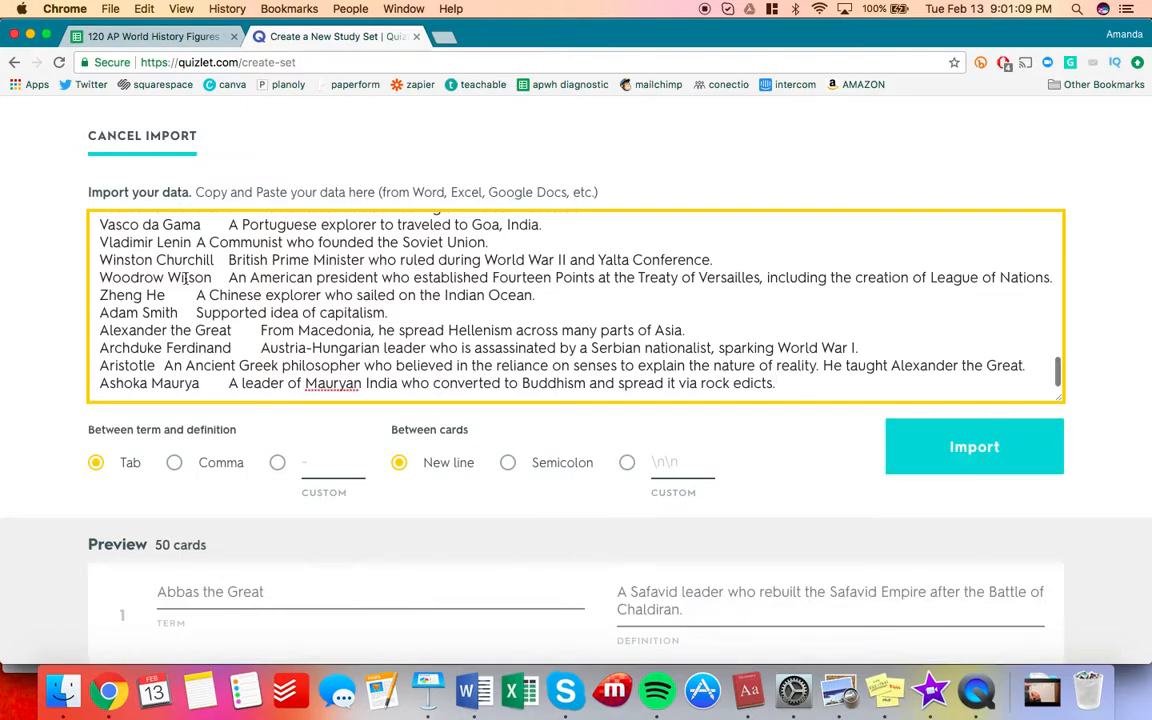
scroll(592, 443, down, 5)
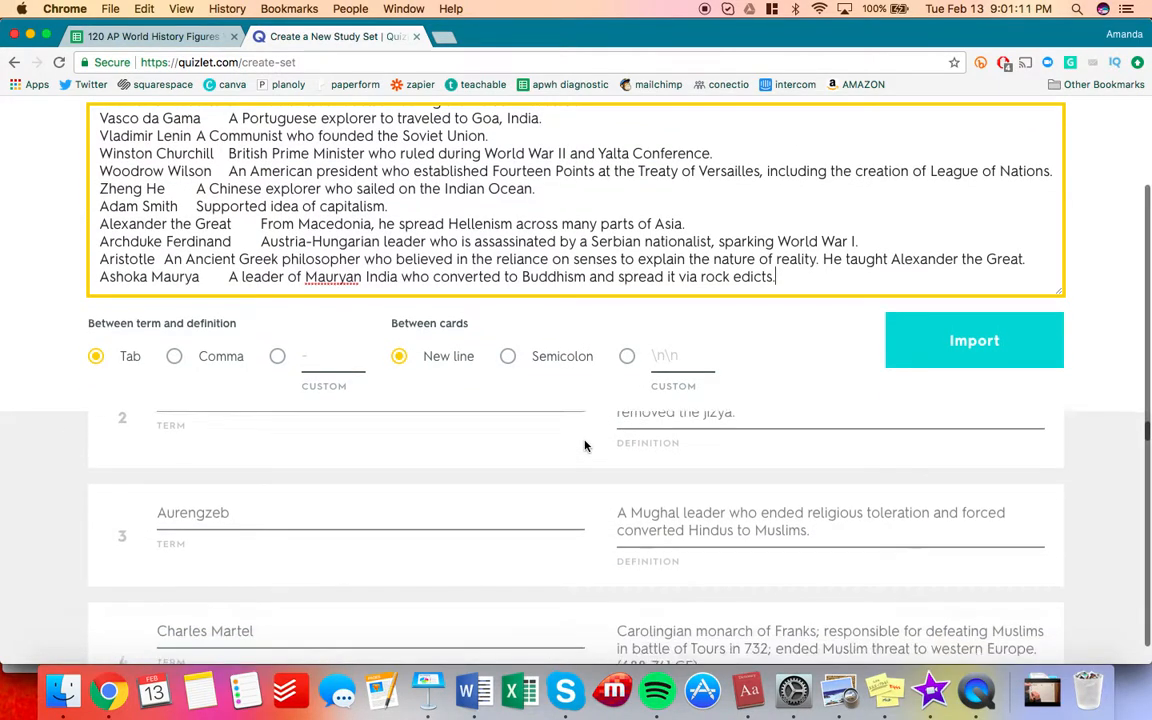
click(952, 328)
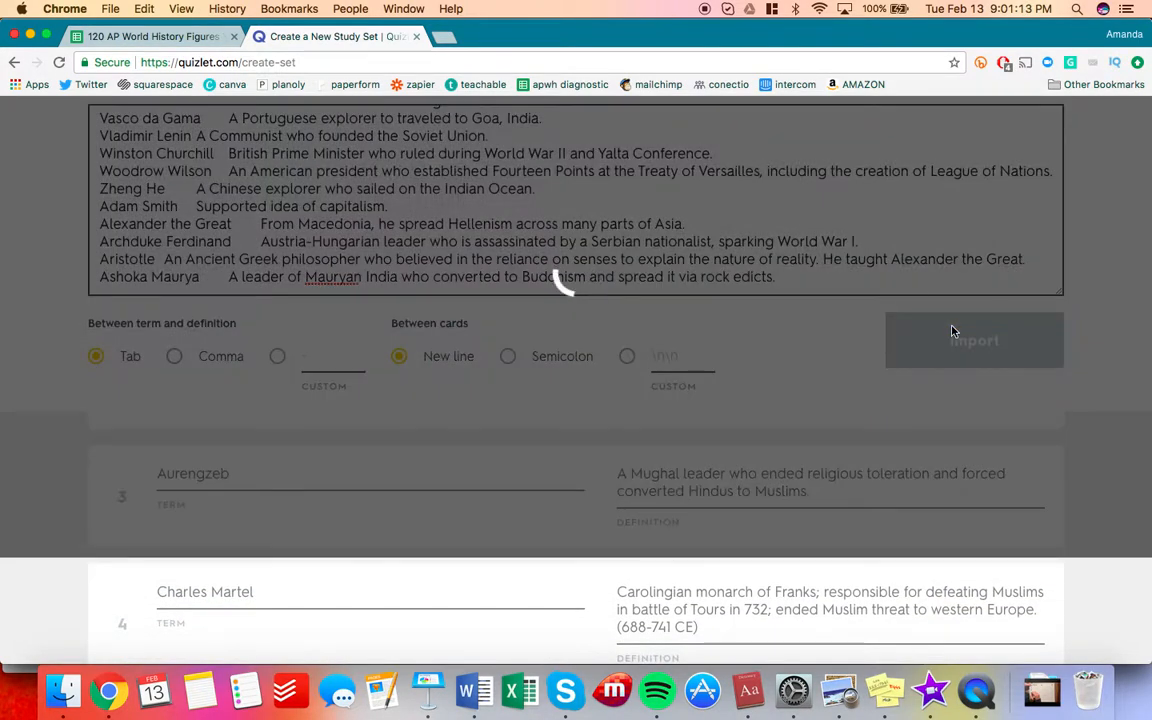
Check the terms and definitions of the imported cards throughout the study set.
scroll(306, 375, down, 5)
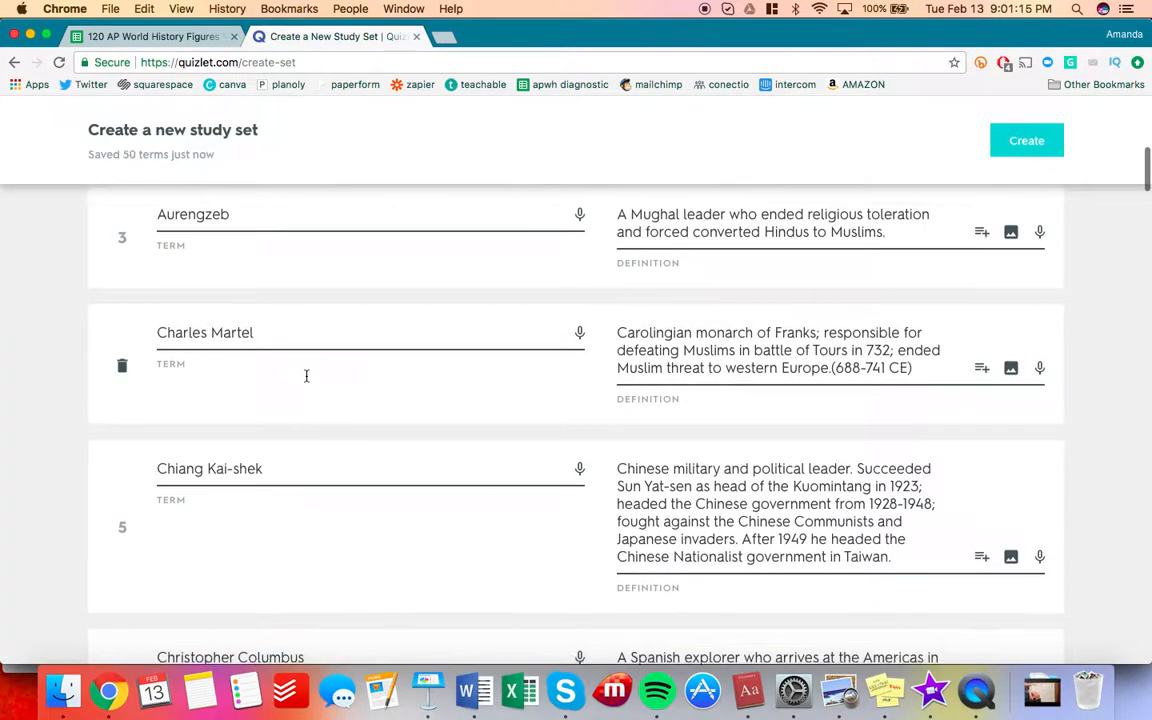
scroll(509, 432, down, 8)
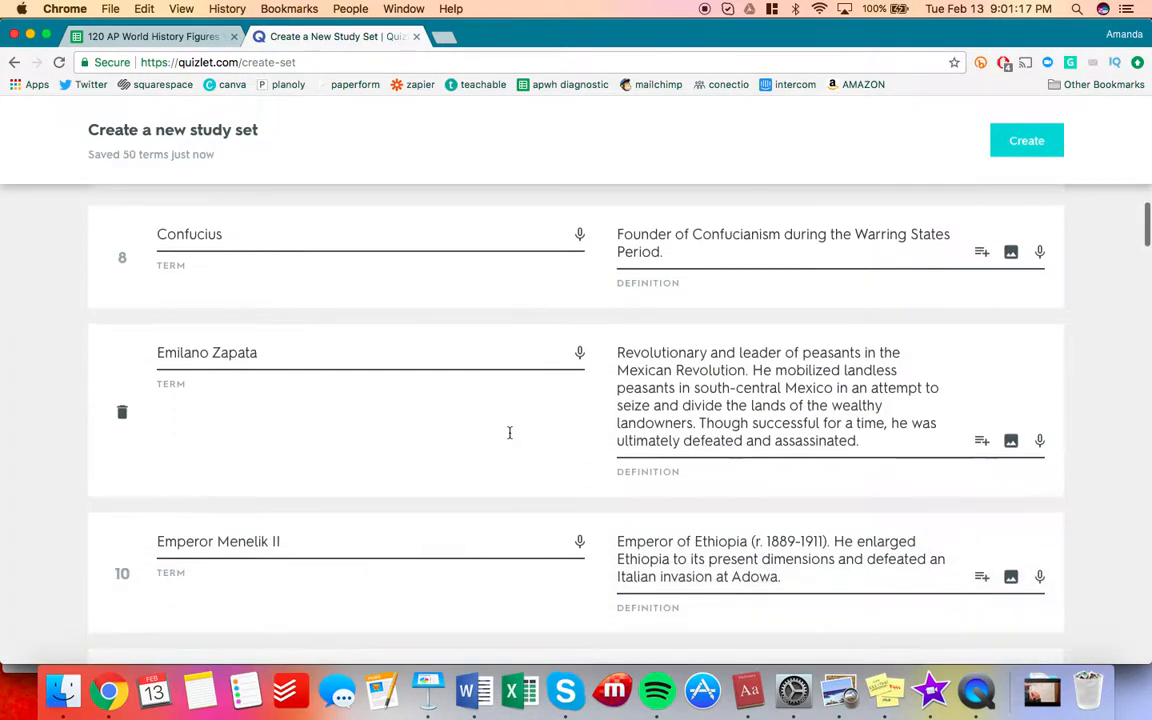
scroll(509, 432, down, 15)
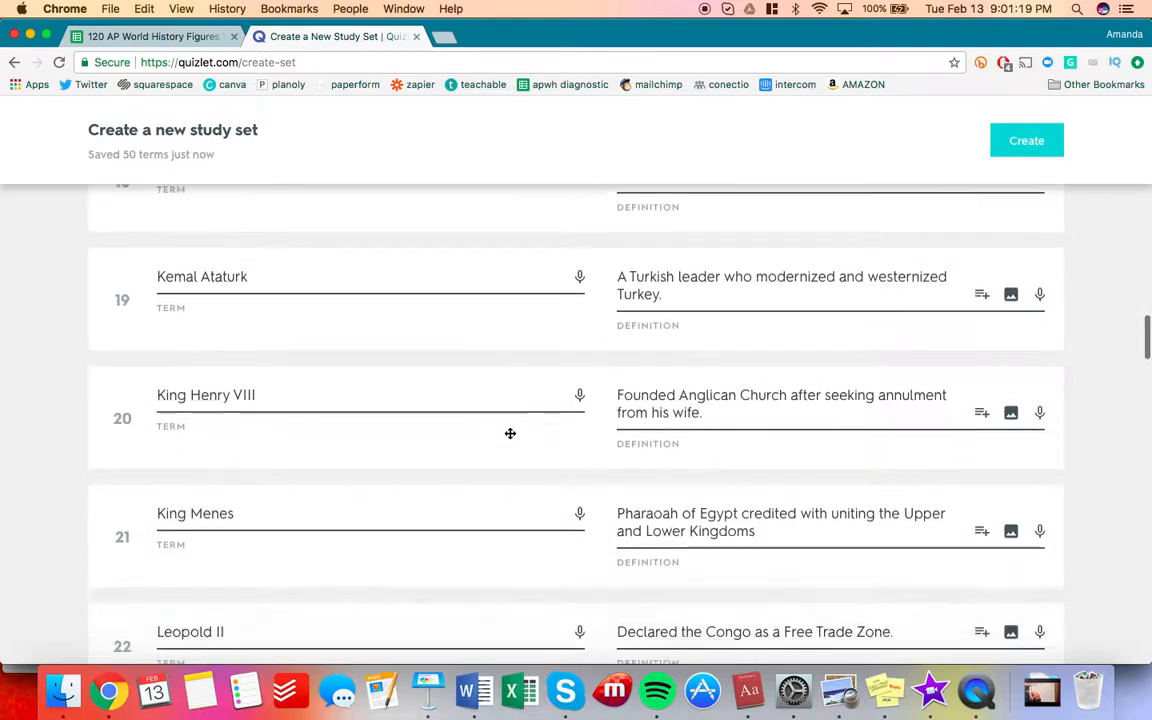
scroll(510, 433, down, 20)
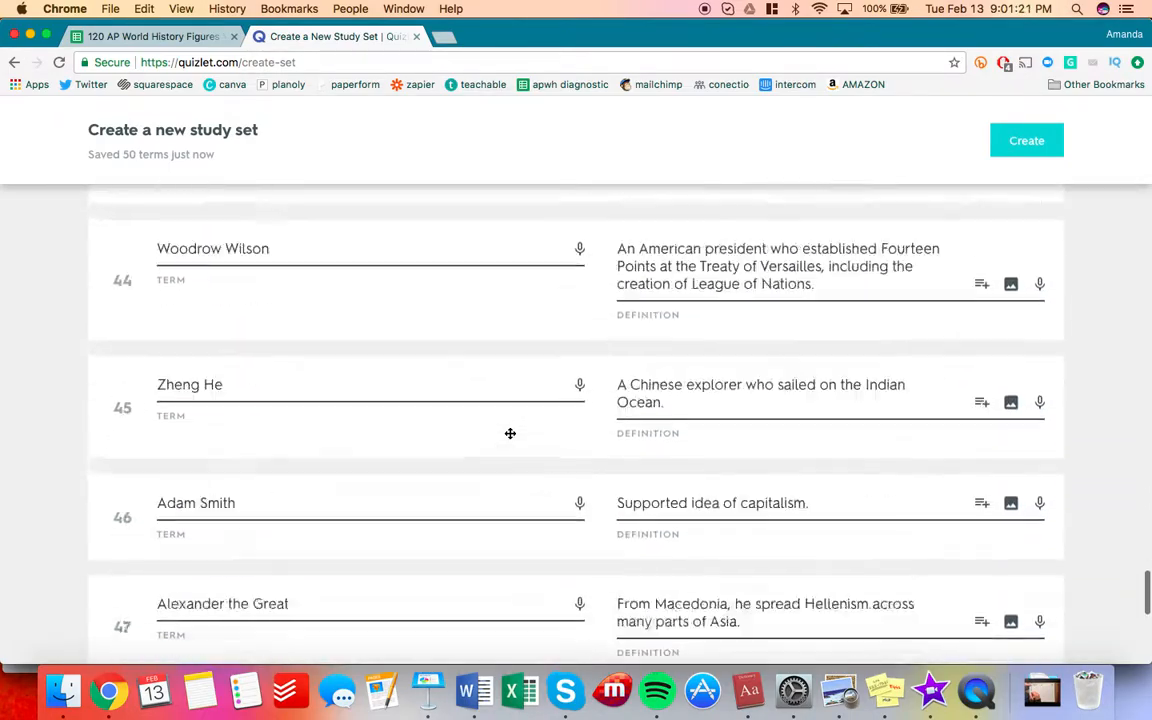
scroll(510, 435, up, 15)
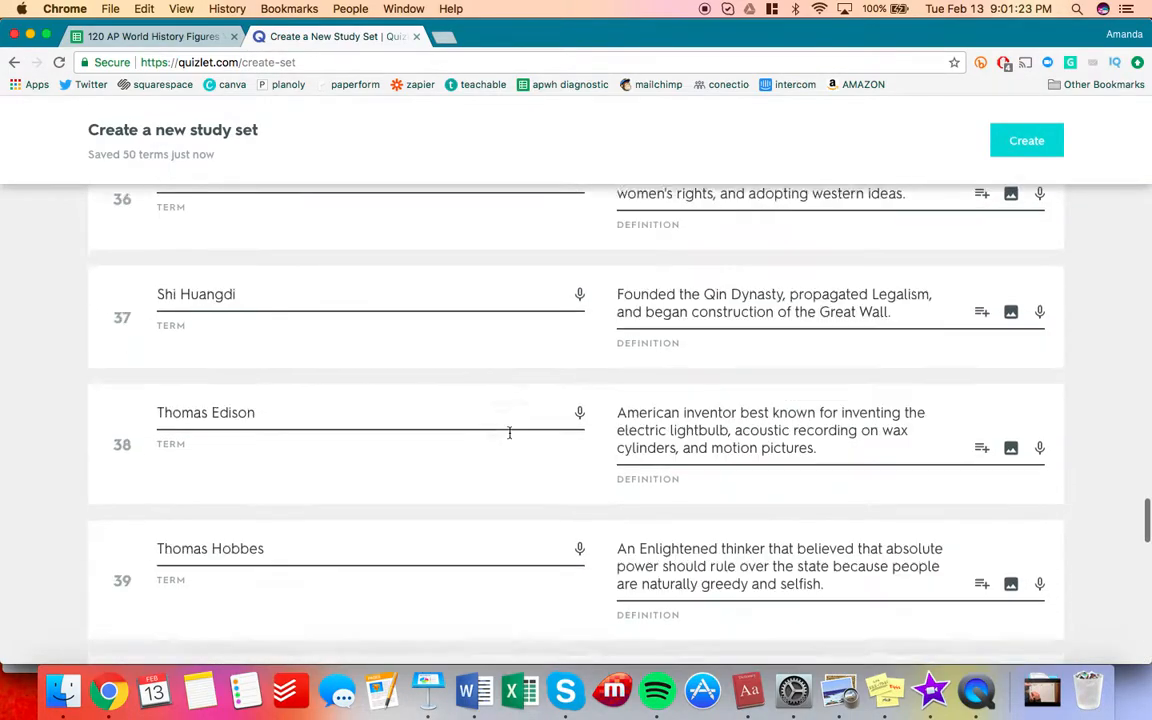
scroll(510, 433, up, 20)
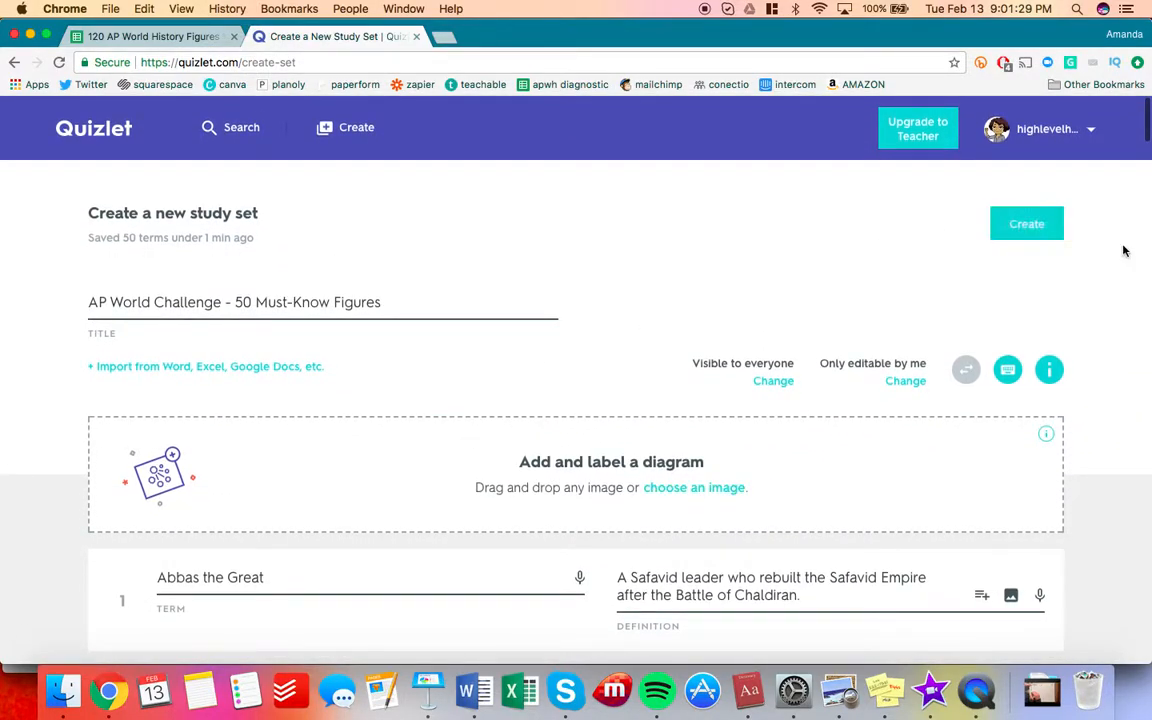
Try to create the study set, and set its definition language to English on the first card.
click(1038, 233)
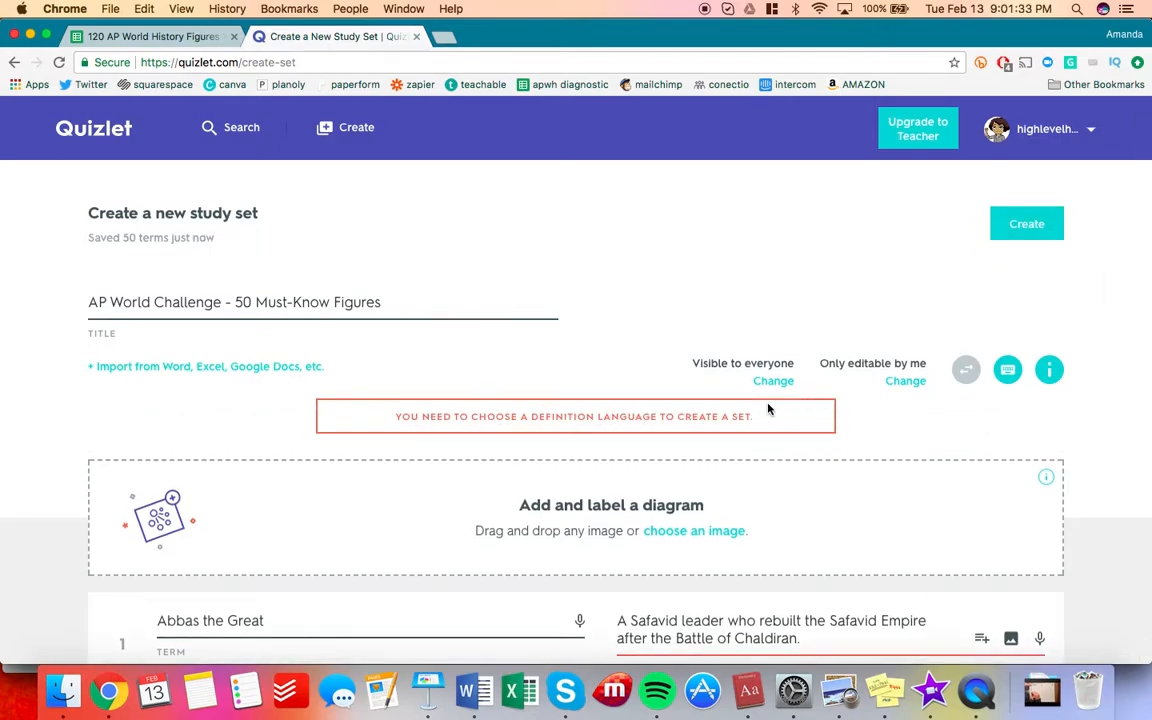
scroll(576, 391, down, 1)
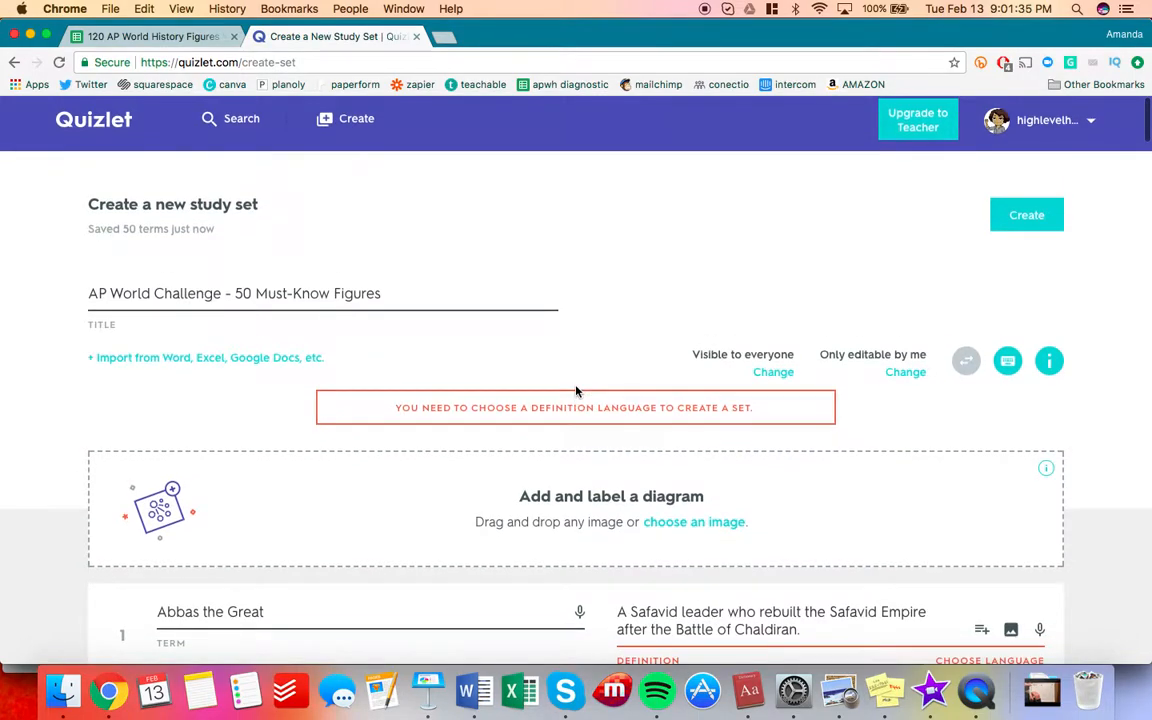
scroll(818, 417, down, 5)
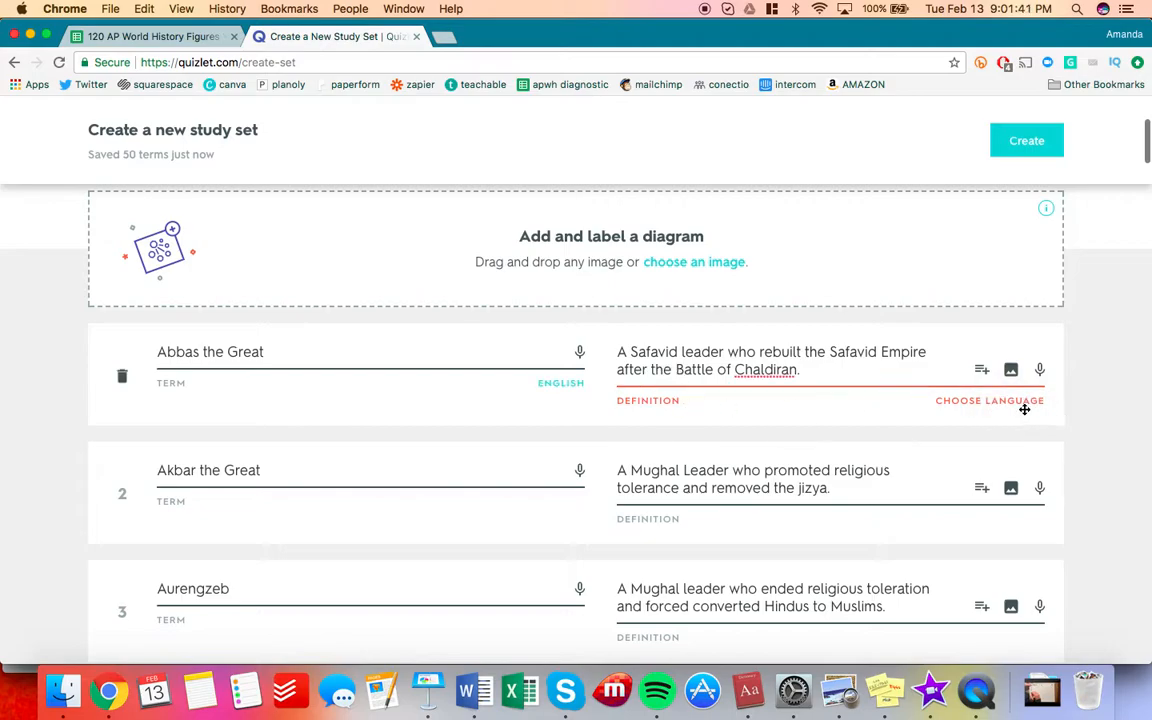
click(1000, 390)
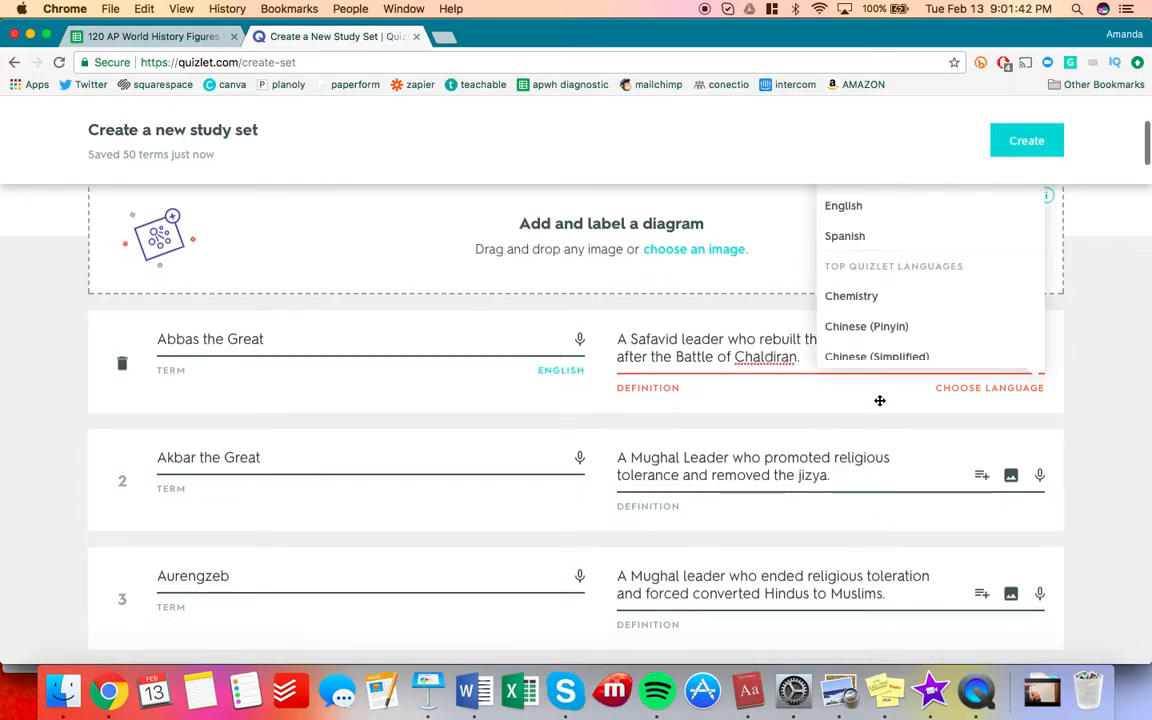
click(888, 207)
scroll(900, 400, down, 4)
scroll(920, 300, up, 7)
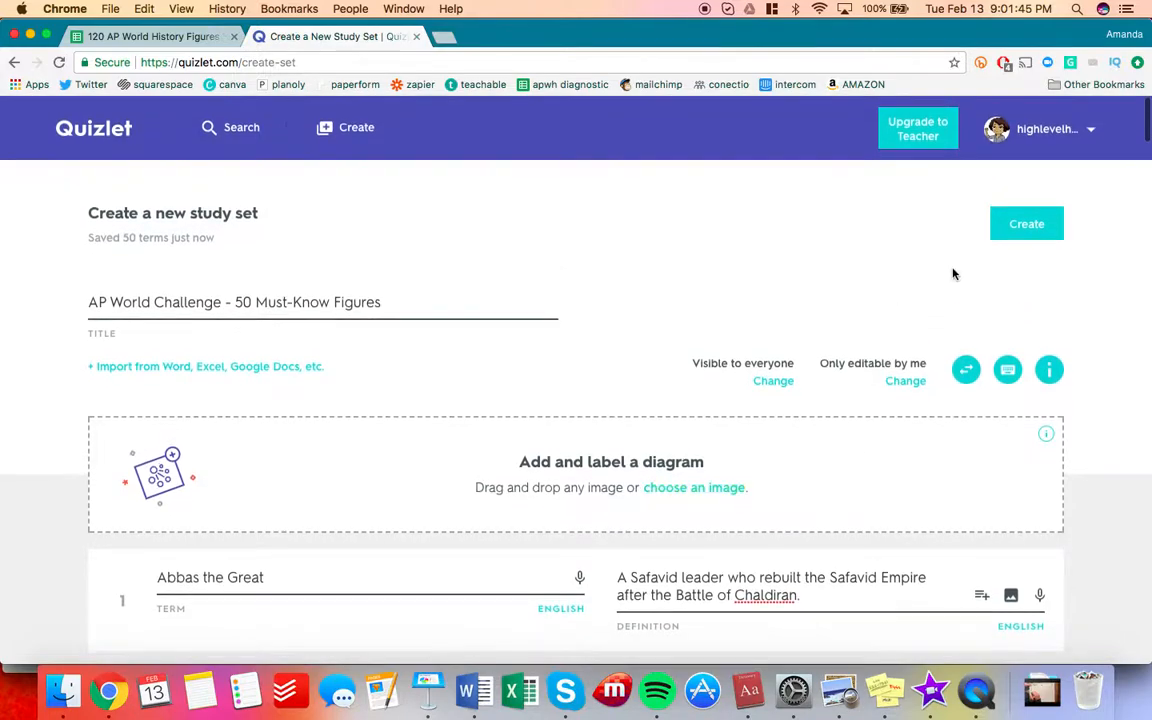
Create the "AP World Challenge - 50 Must-Know Figures" study set and dismiss the offer to share it.
click(1024, 225)
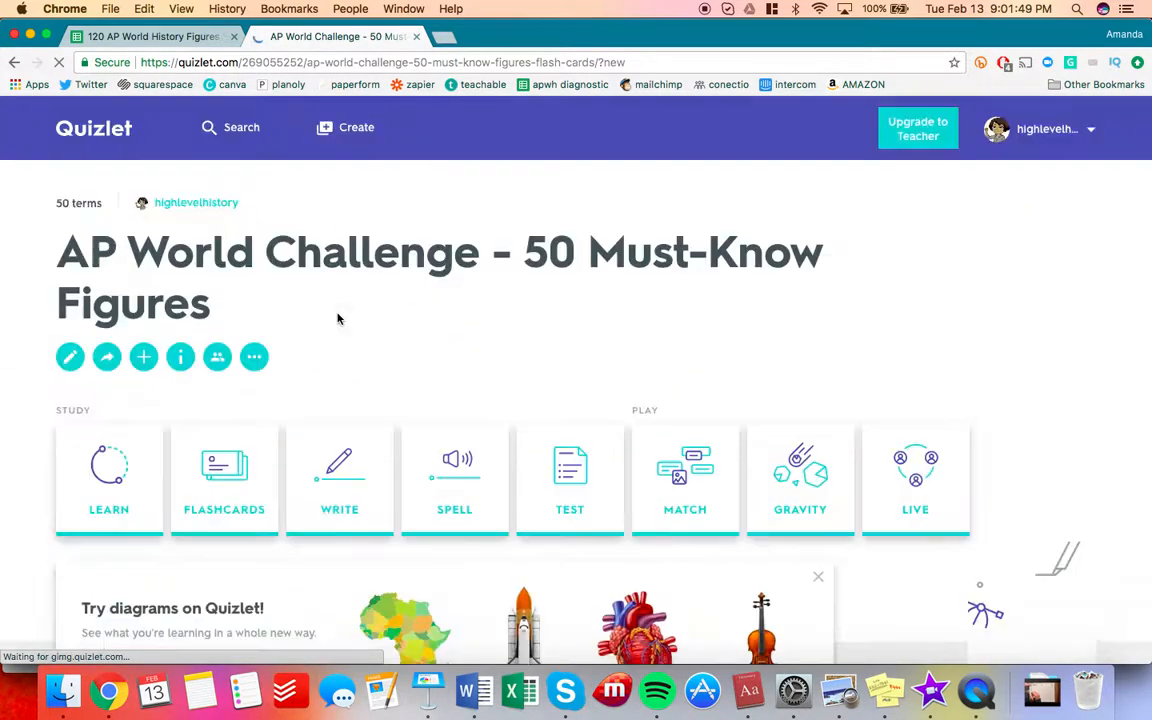
scroll(337, 318, down, 5)
scroll(337, 318, up, 5)
scroll(337, 318, up, 1)
scroll(337, 318, down, 5)
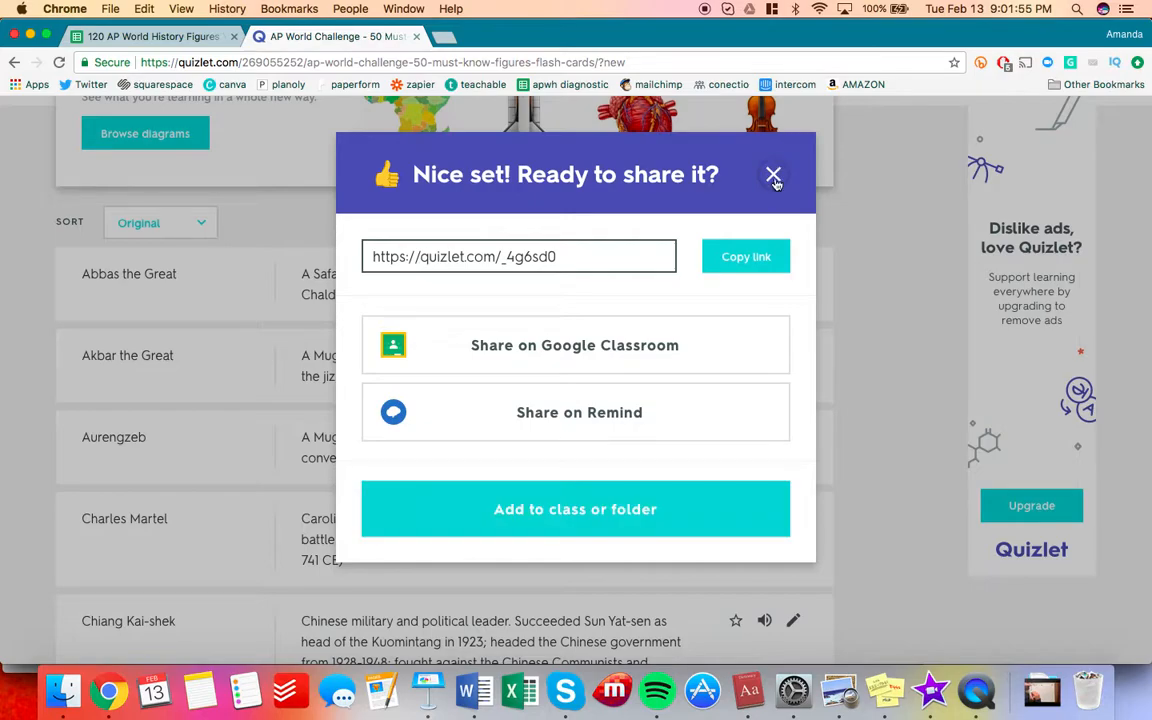
click(774, 177)
Start a Match game with the new set's cards, return to the set page and dismiss the sharing offer.
scroll(141, 504, down, 5)
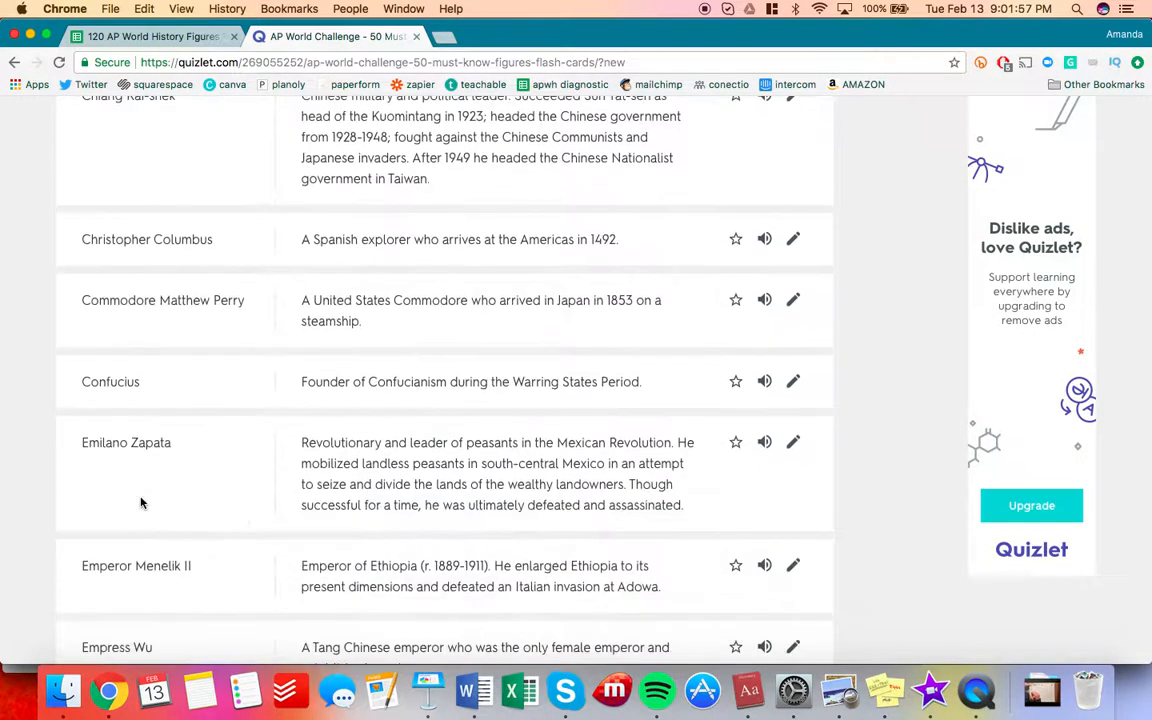
scroll(141, 503, up, 10)
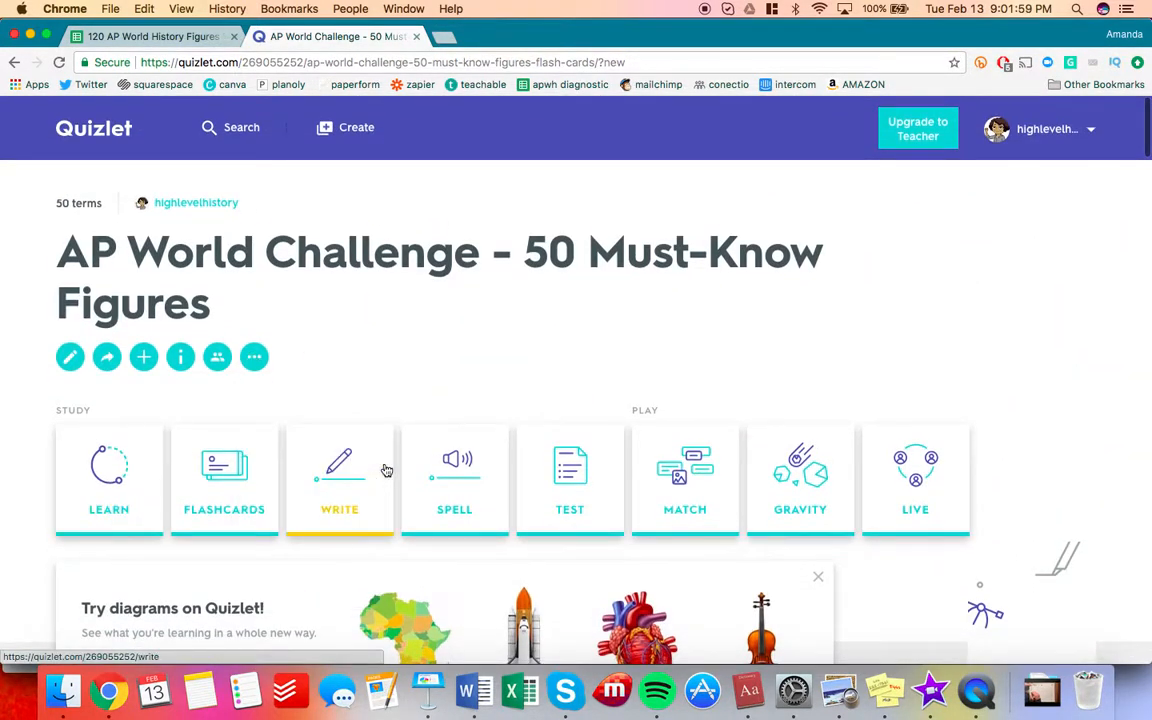
scroll(386, 470, down, 2)
scroll(386, 470, up, 1)
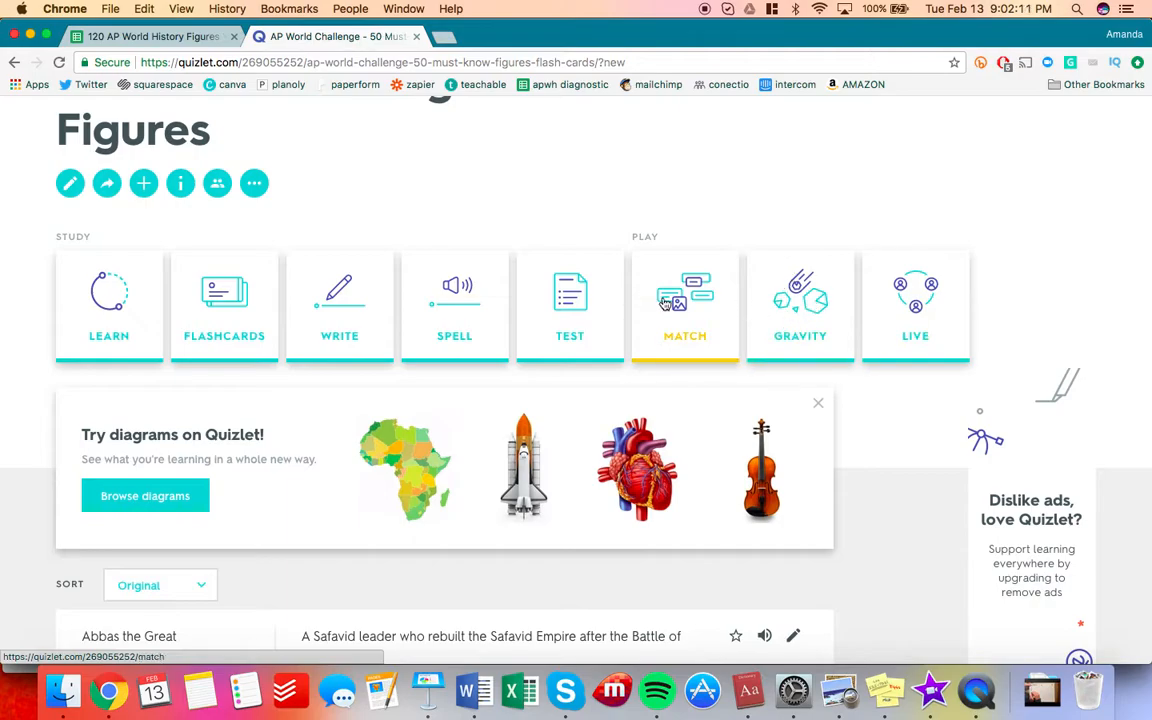
click(700, 336)
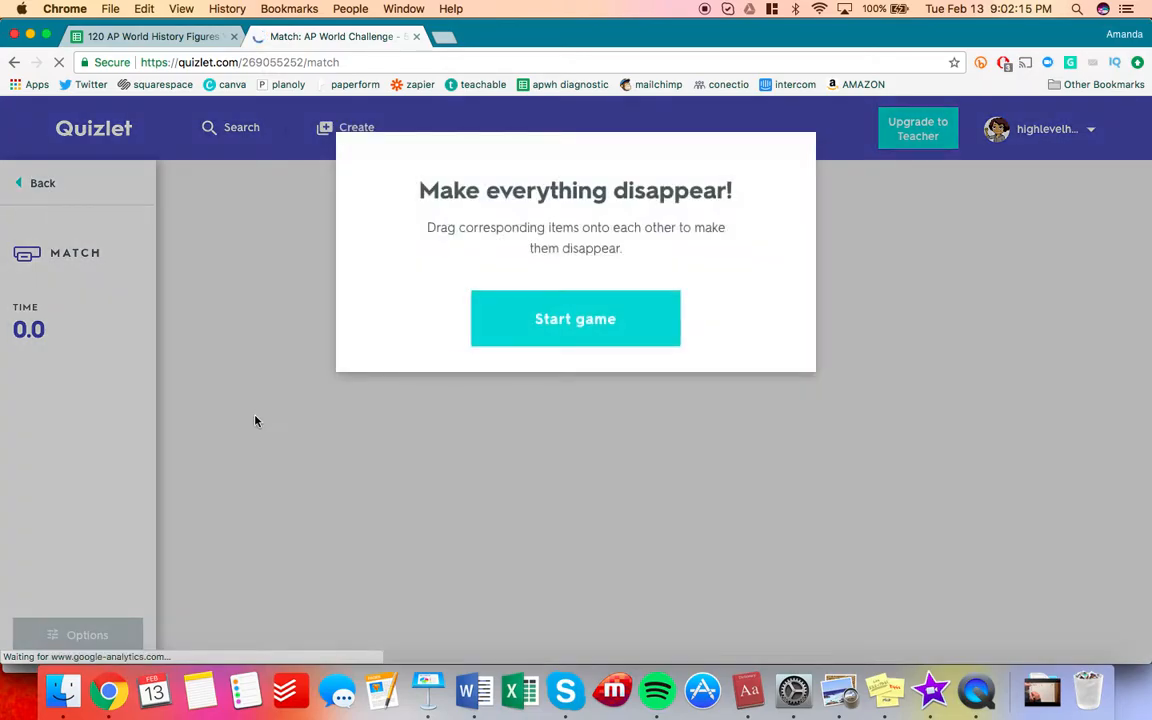
click(571, 336)
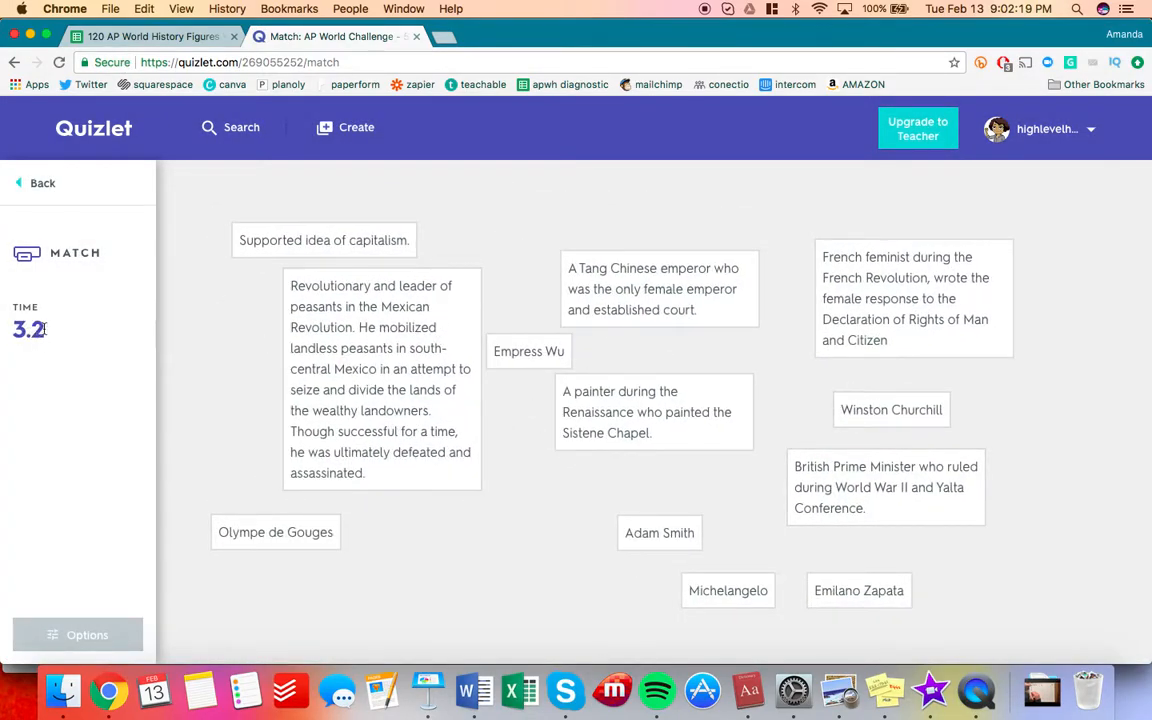
click(13, 62)
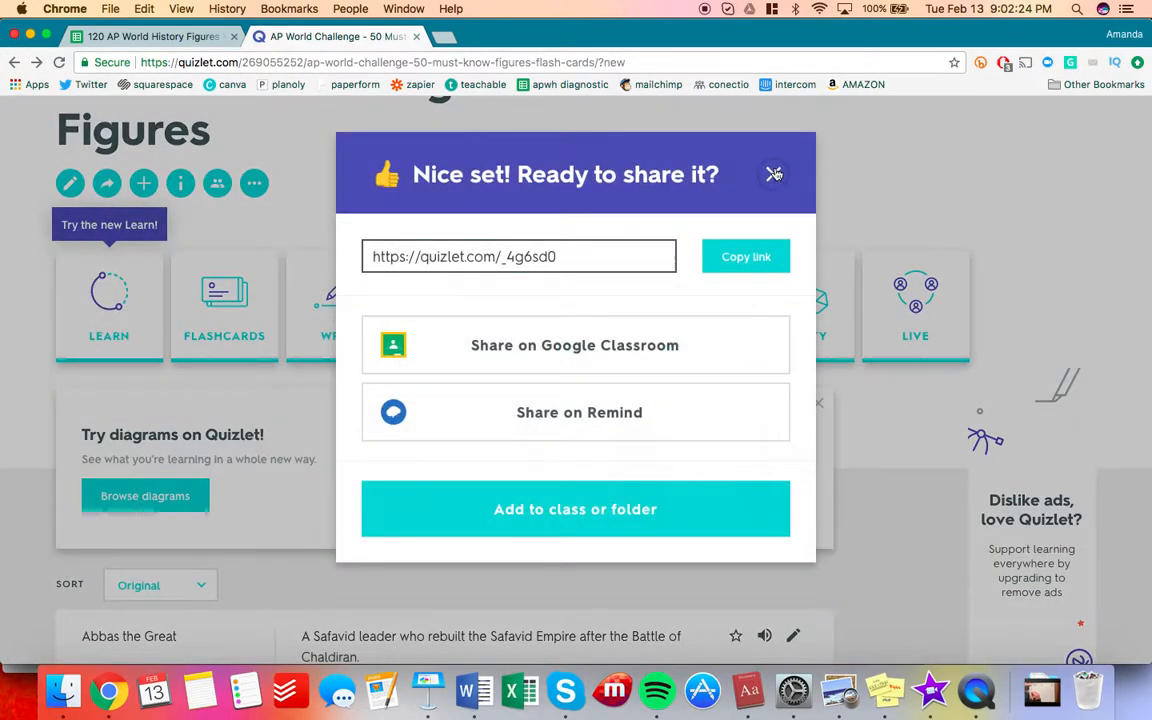
click(774, 174)
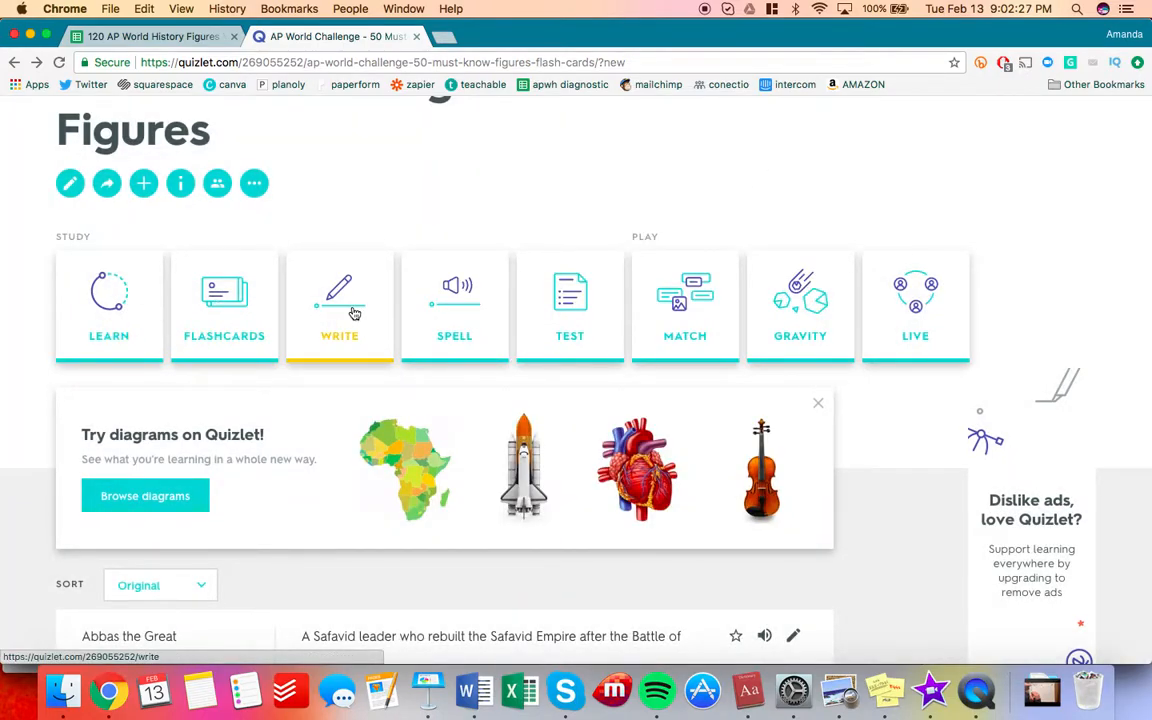
Look over the set's study and play modes and its first cards, and play the audio of the Abbas the Great card.
scroll(460, 250, down, 4)
scroll(440, 200, up, 1)
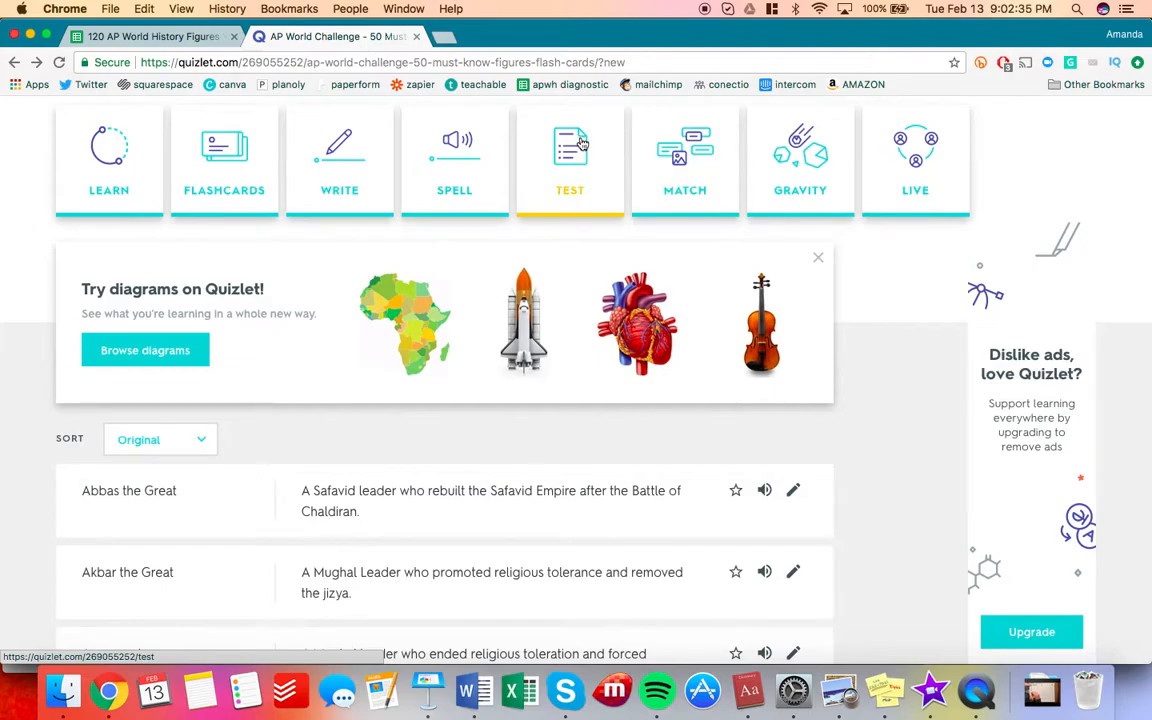
scroll(555, 260, up, 1)
scroll(570, 245, down, 3)
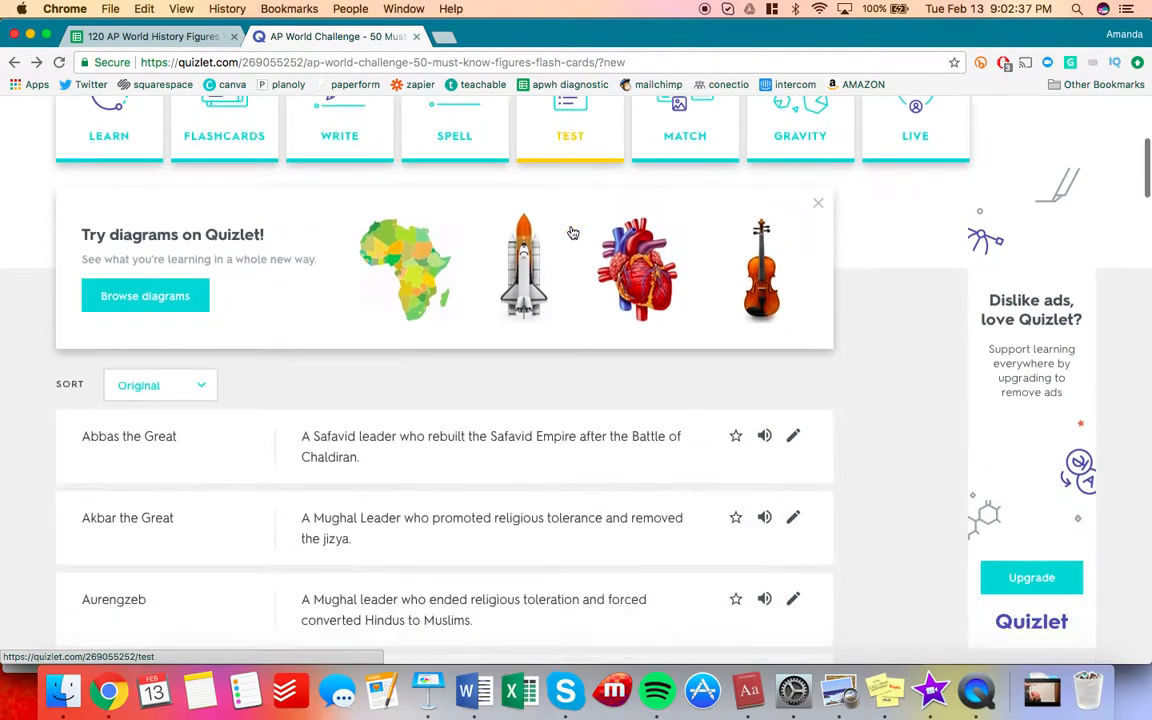
scroll(572, 233, up, 3)
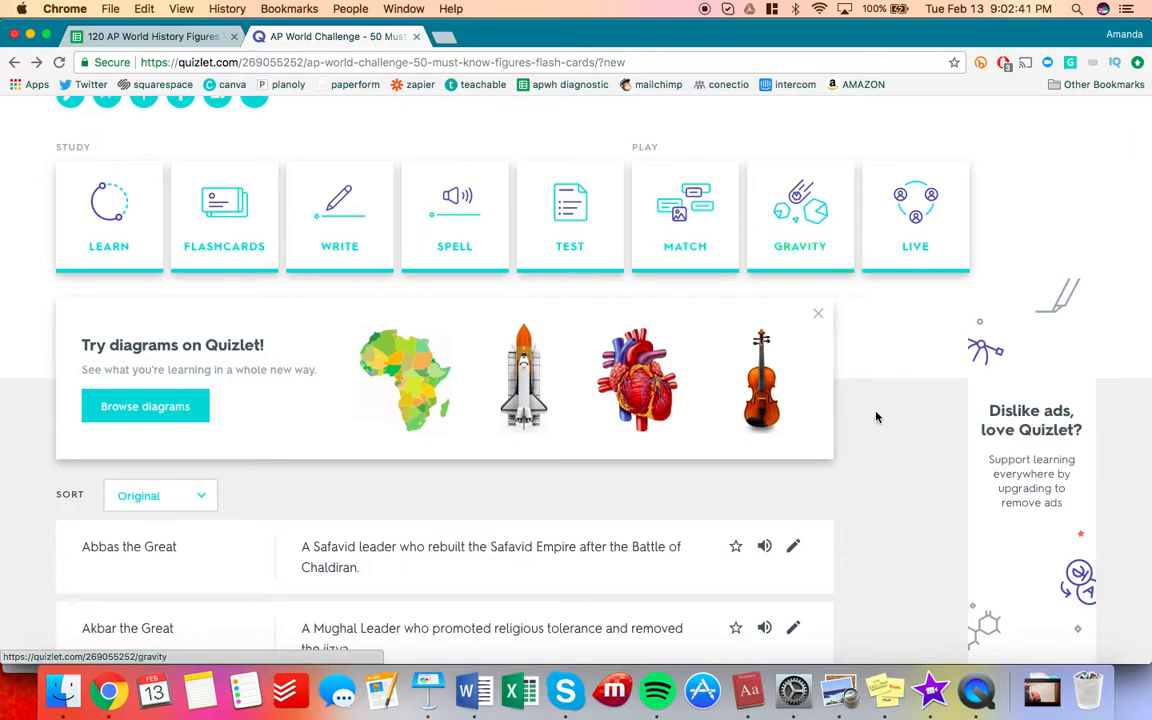
scroll(864, 446, up, 3)
scroll(864, 446, down, 3)
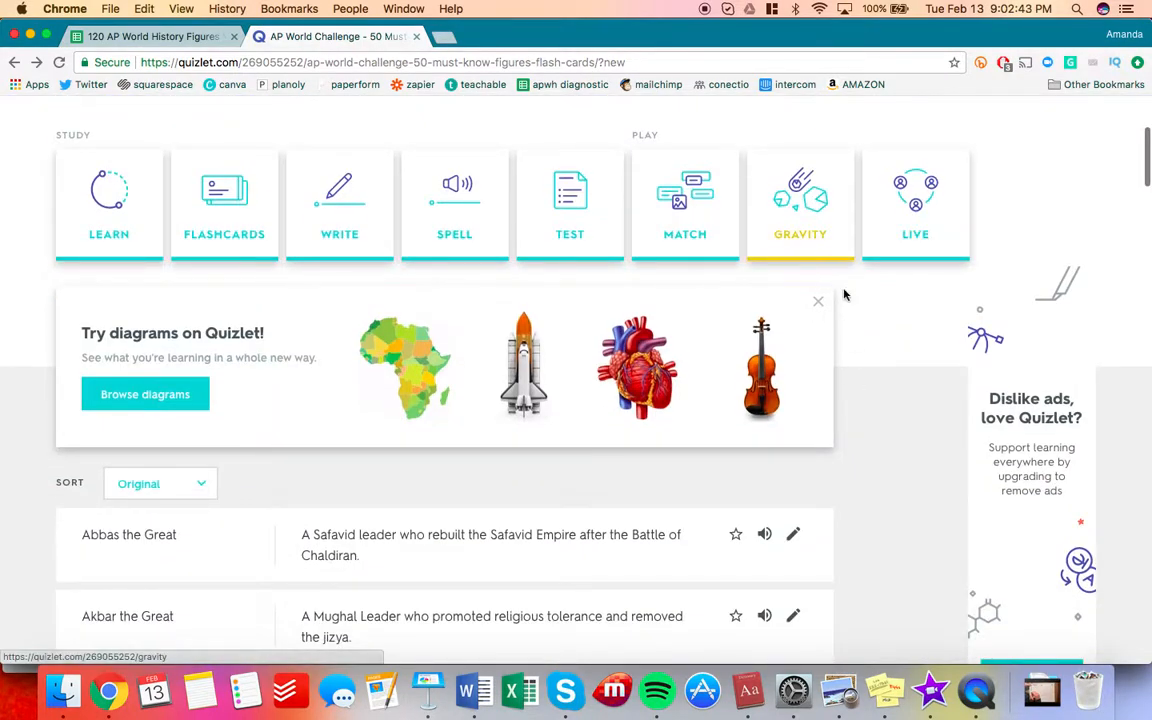
scroll(846, 490, down, 2)
scroll(846, 490, down, 5)
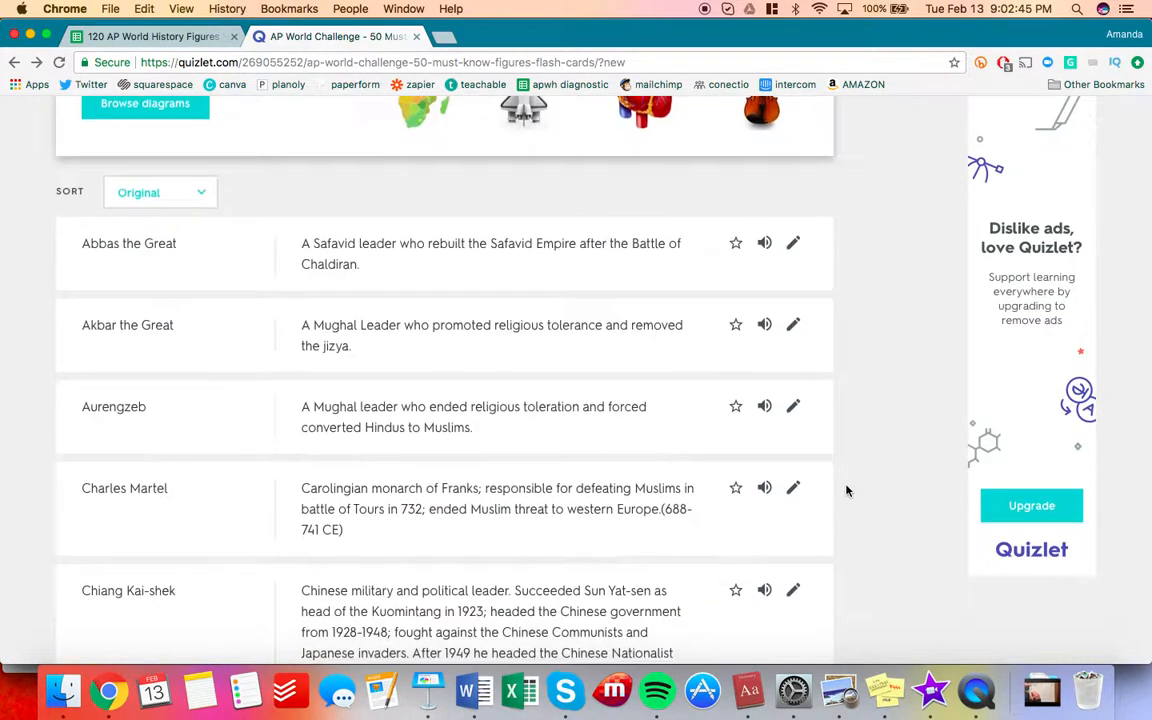
scroll(735, 265, up, 1)
scroll(743, 241, up, 1)
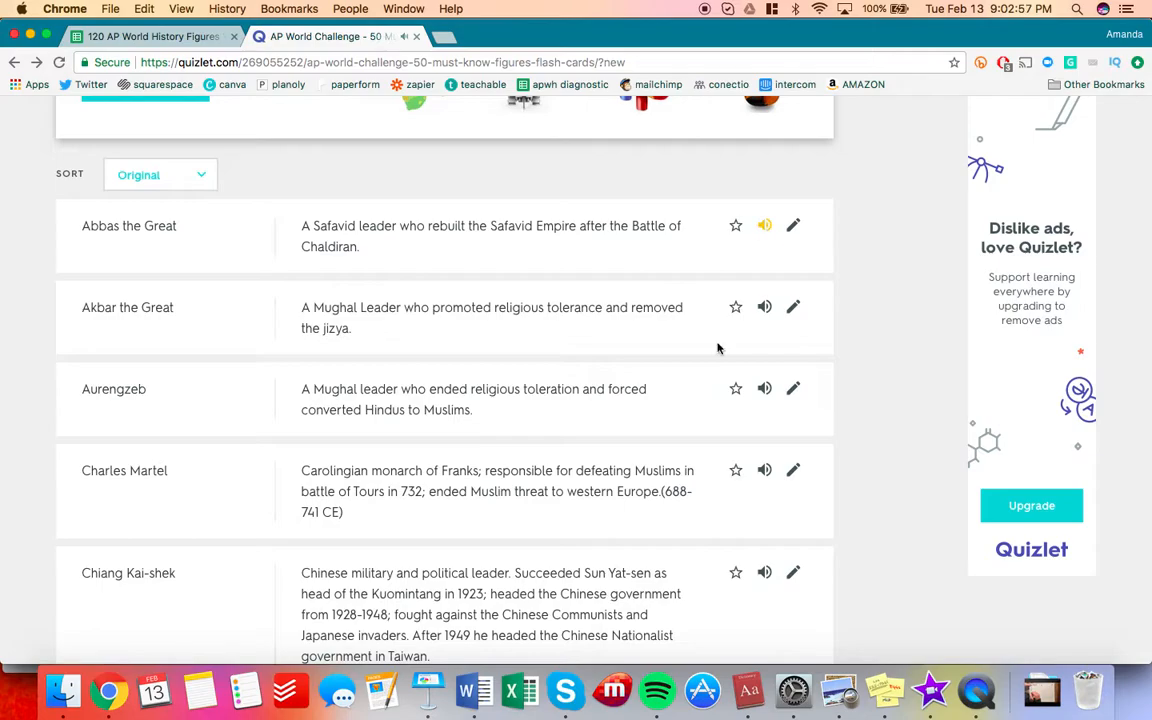
Look through the remaining cards in the list and return to the study set's title and study modes.
scroll(700, 372, down, 15)
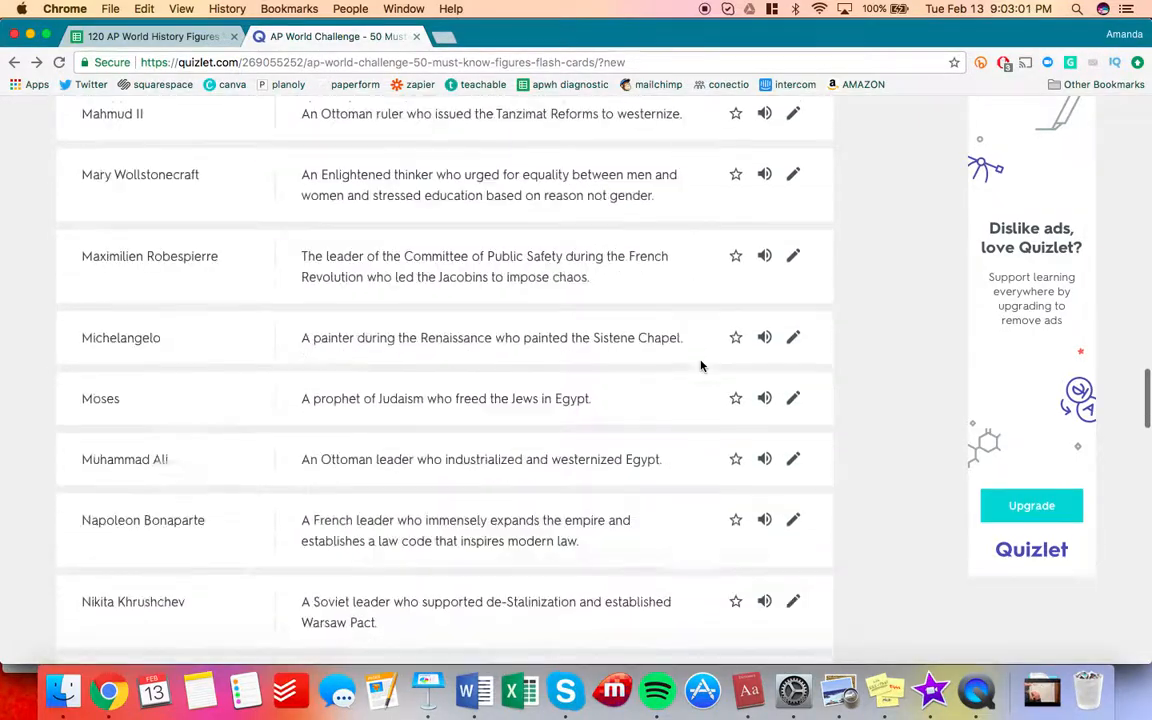
scroll(700, 368, up, 20)
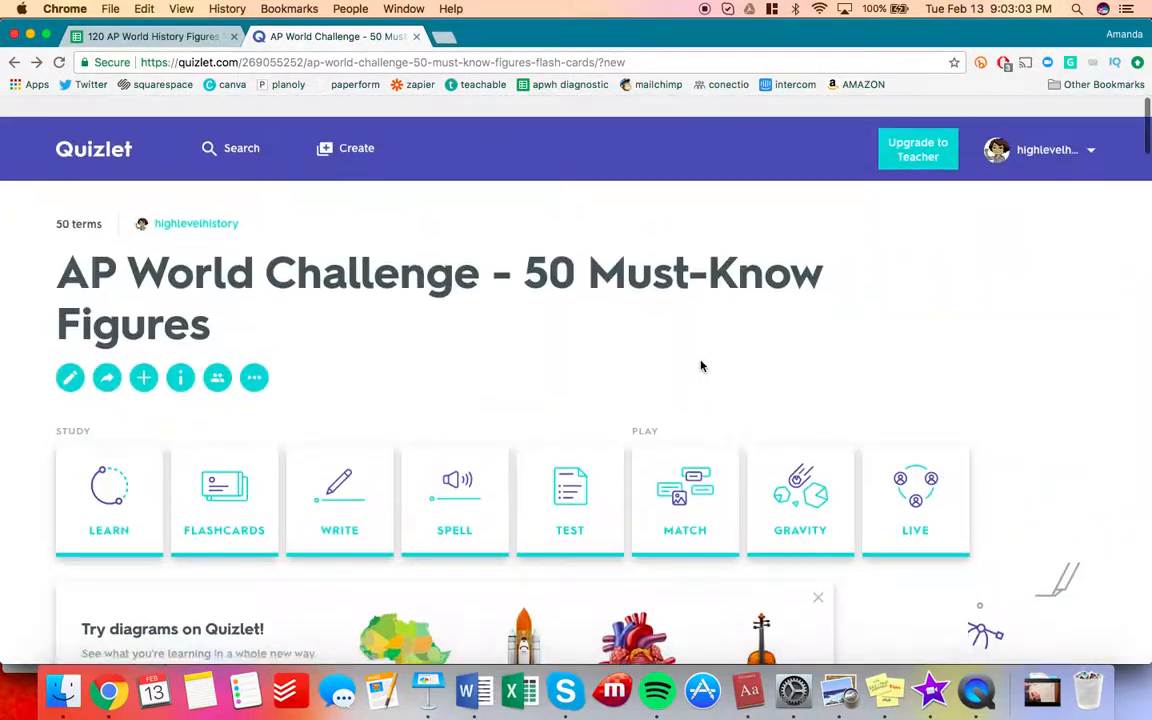
scroll(703, 369, down, 5)
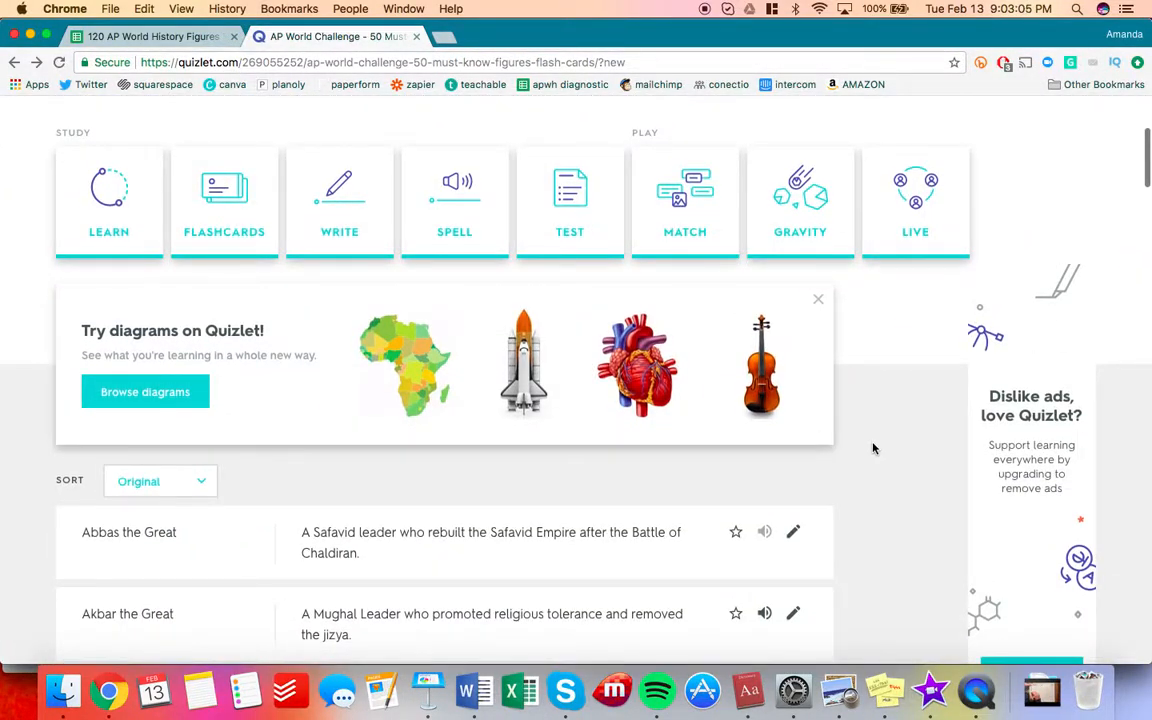
scroll(873, 449, up, 4)
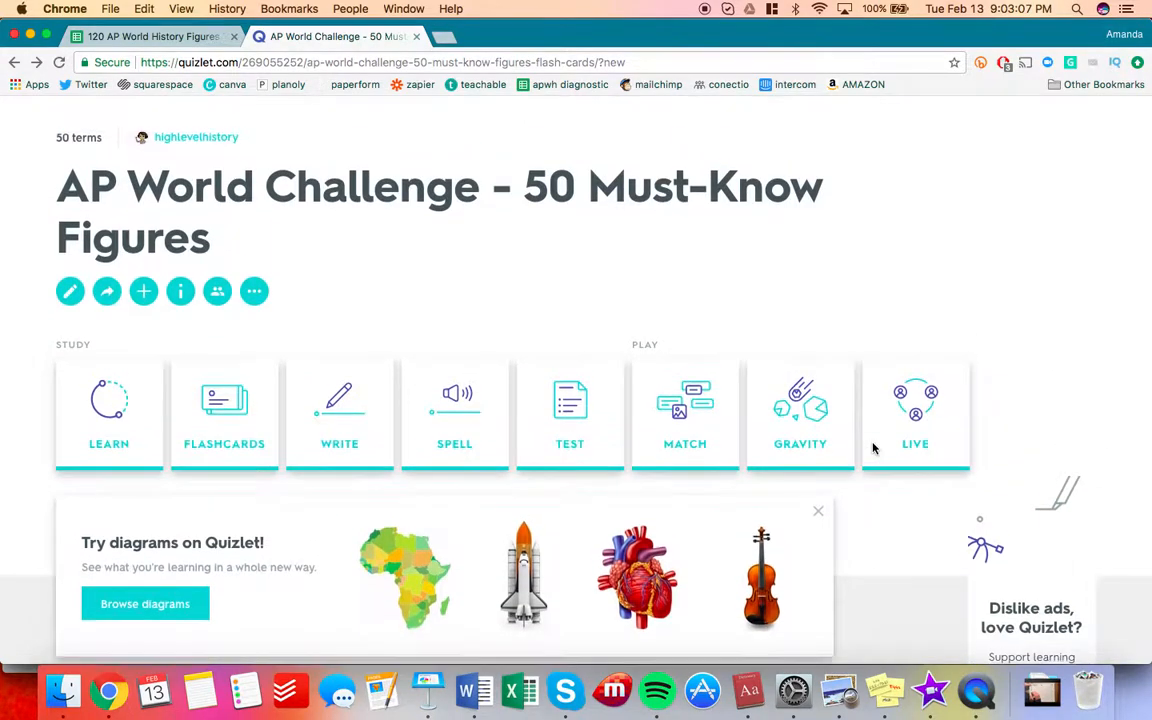
scroll(873, 449, up, 2)
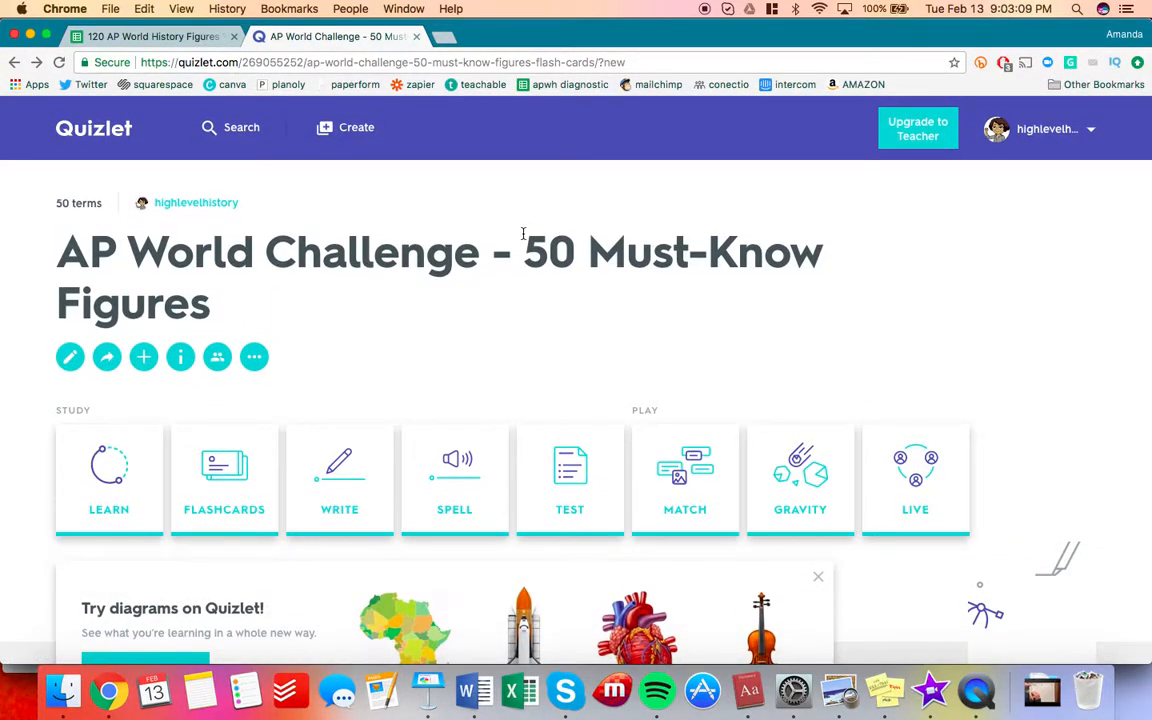